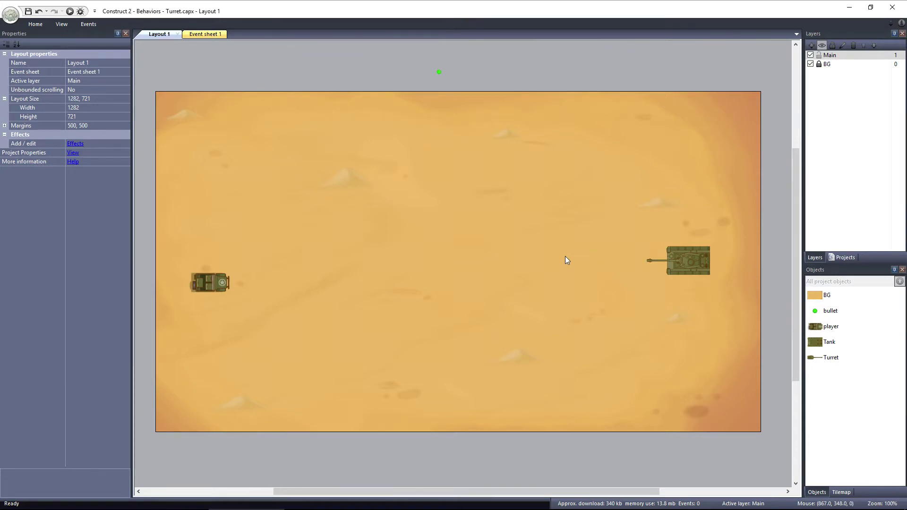
Step: View the Turret's origin and extra image point in the image editor, then close it
double_click(829, 357)
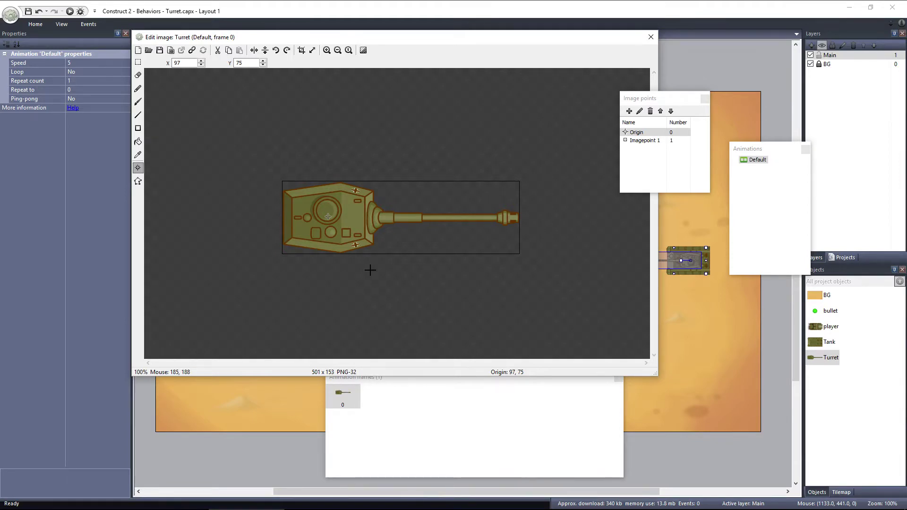
click(652, 37)
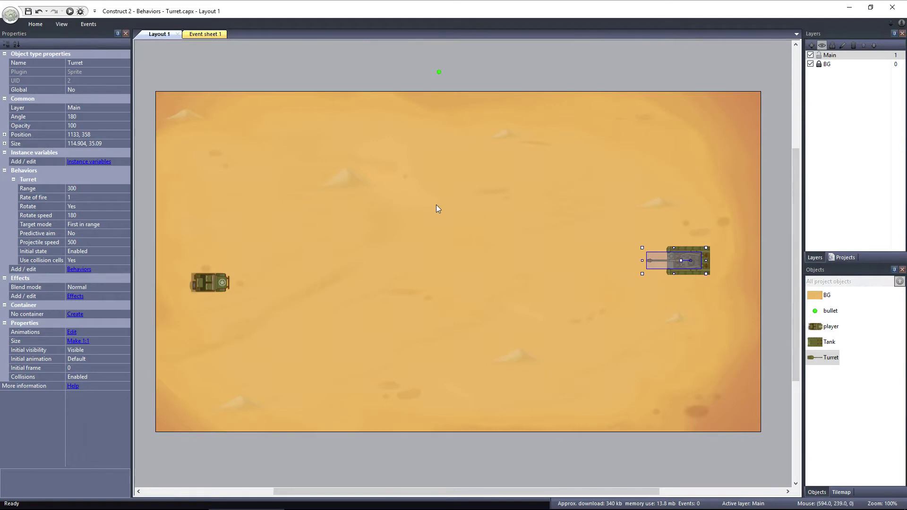
Step: Select the player jeep on the desert layout, then deselect it
click(220, 280)
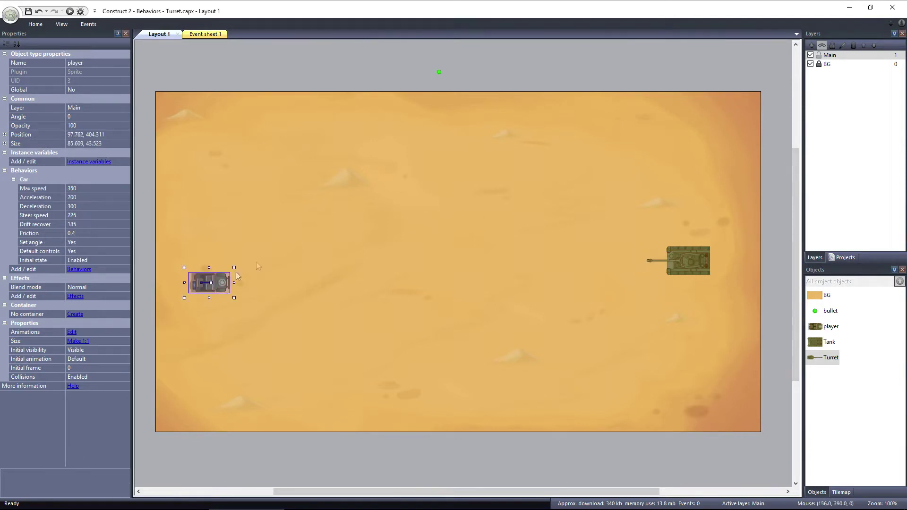
click(342, 75)
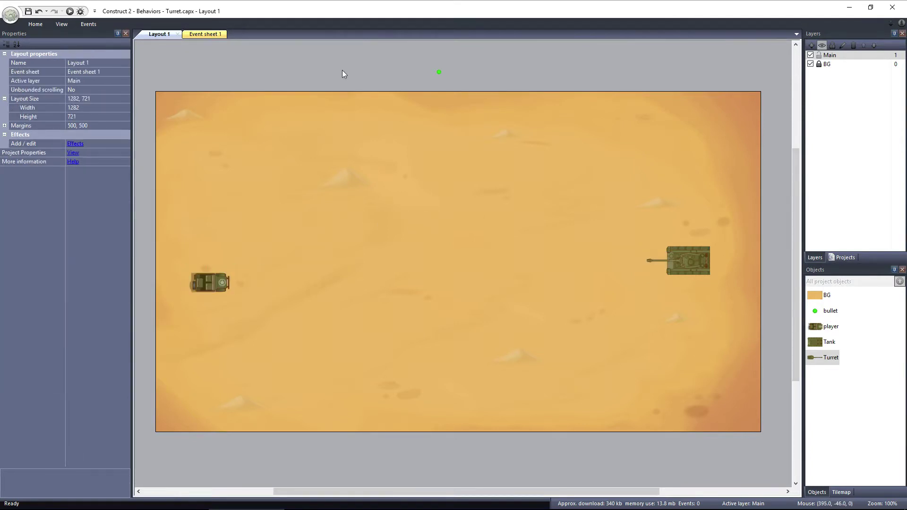
Step: Run the layout in Chrome and drive the jeep with the arrow keys; the tank ignores it
click(70, 11)
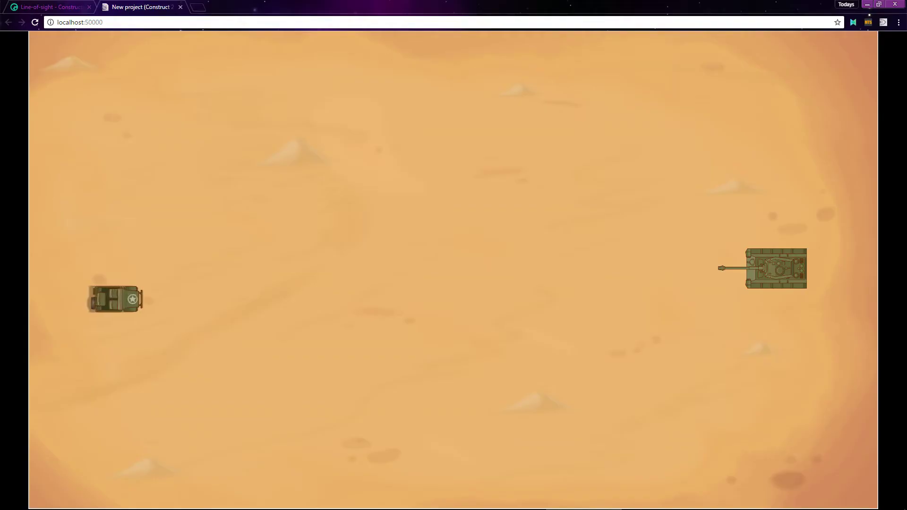
key(Up)
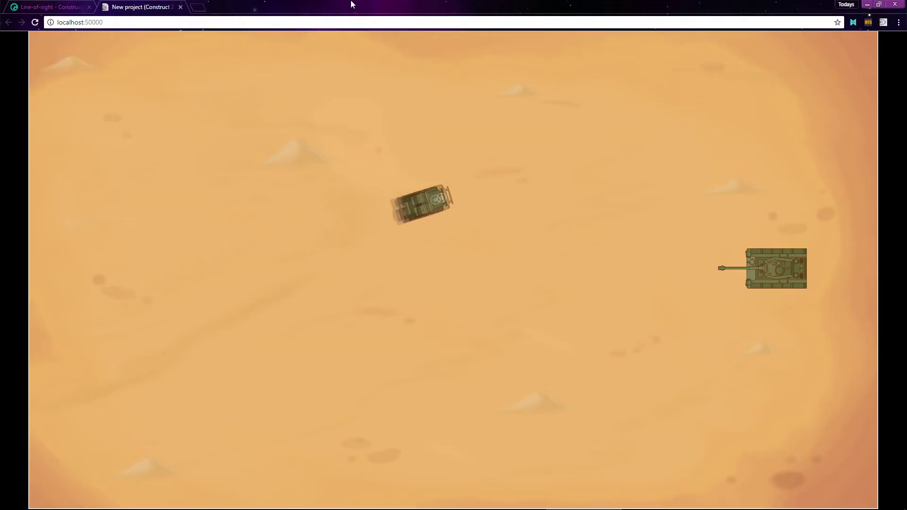
key(Right)
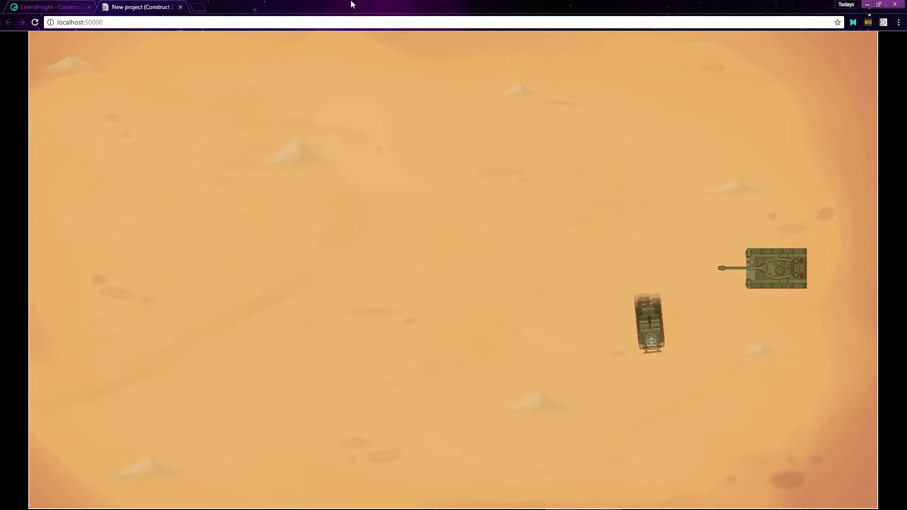
key(Left)
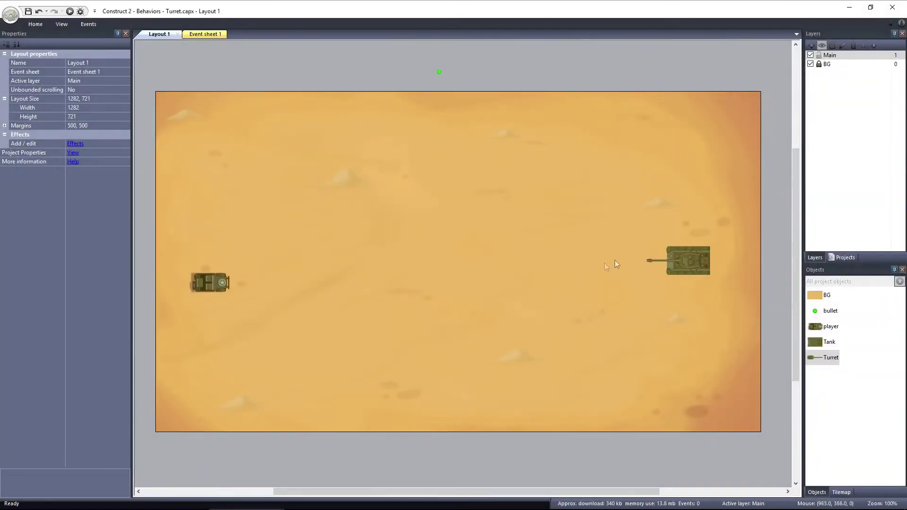
Step: Add the Turret movement behavior to the tank's Turret sprite (range 300, rate of fire 1)
click(691, 260)
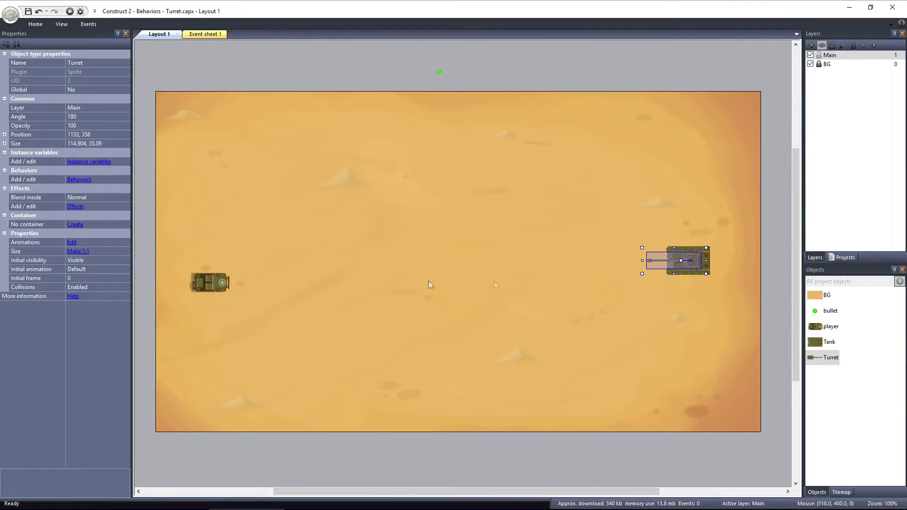
click(83, 180)
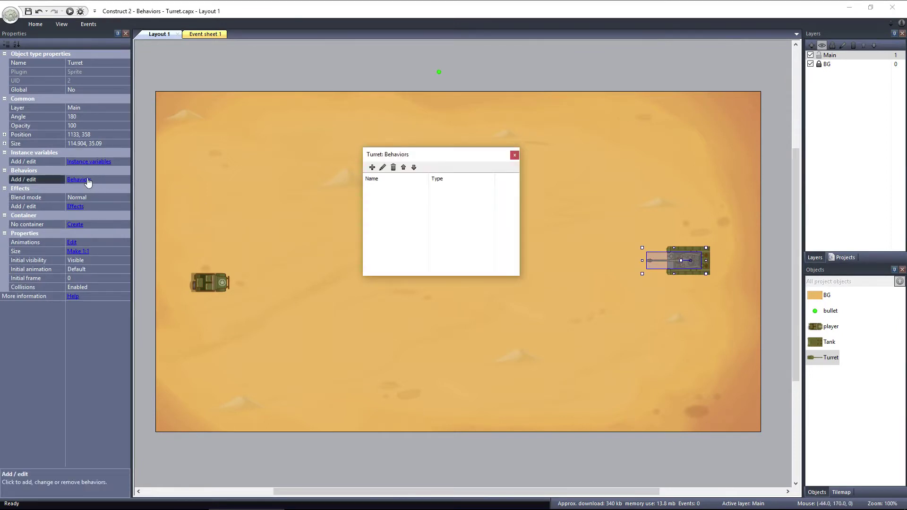
click(371, 168)
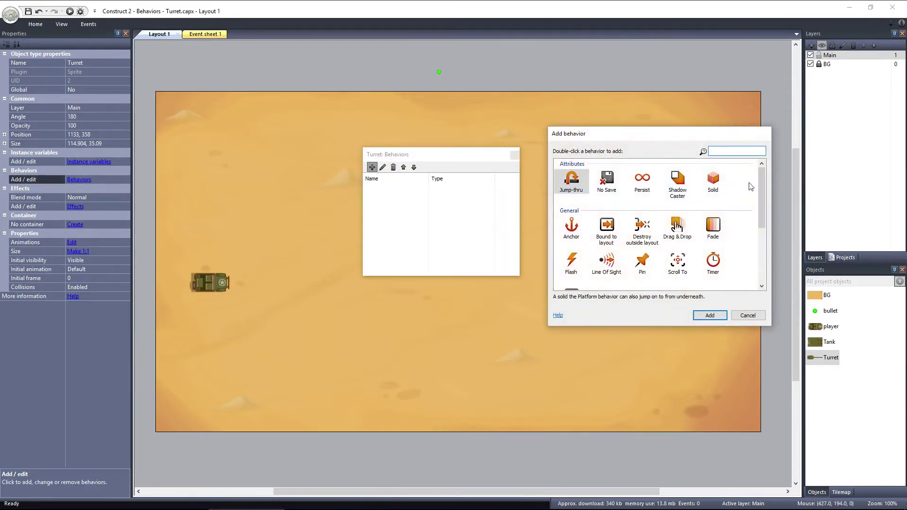
scroll(765, 200, down, 1)
scroll(766, 200, down, 2)
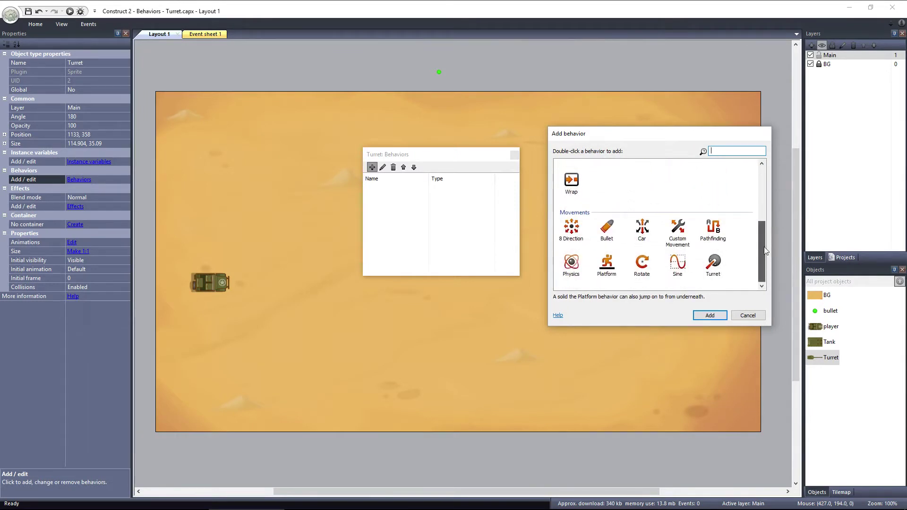
double_click(715, 261)
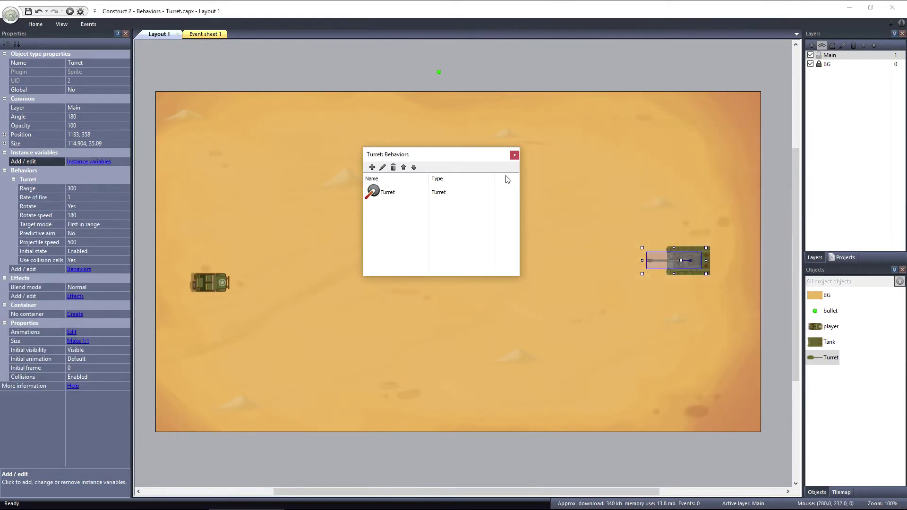
click(515, 156)
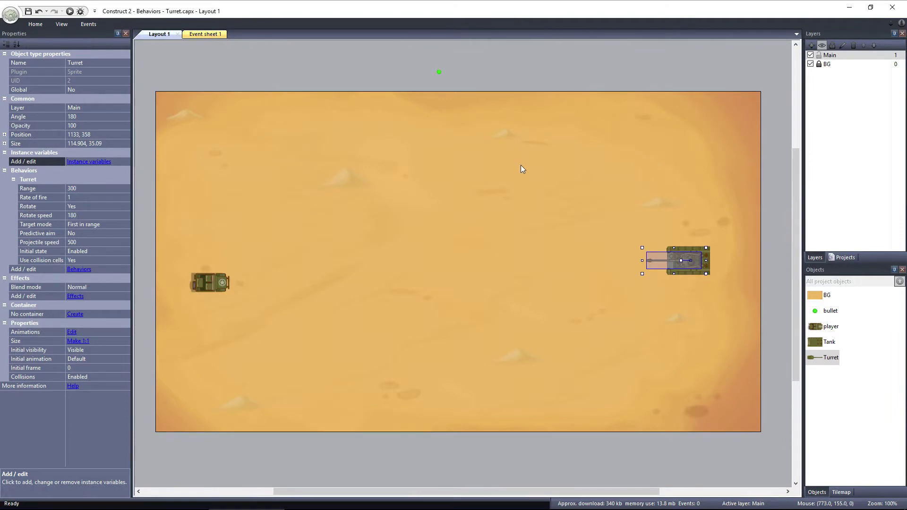
click(49, 190)
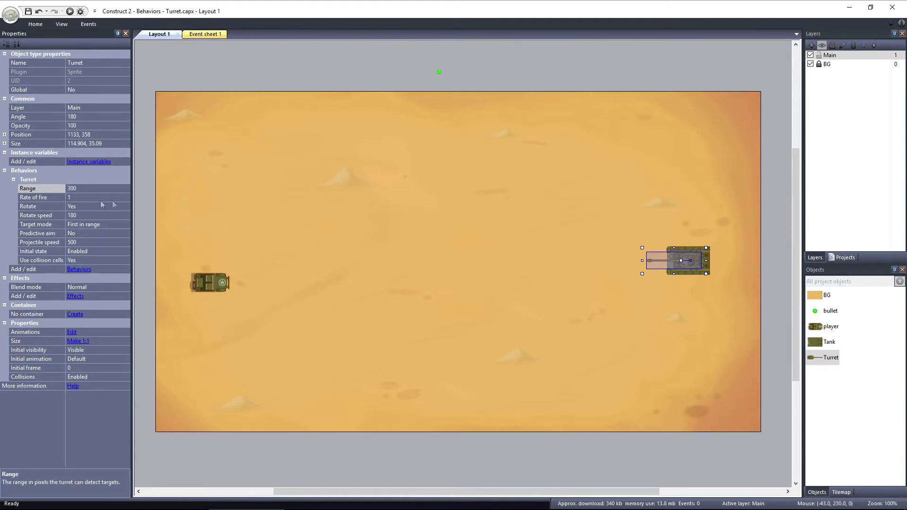
key(Down)
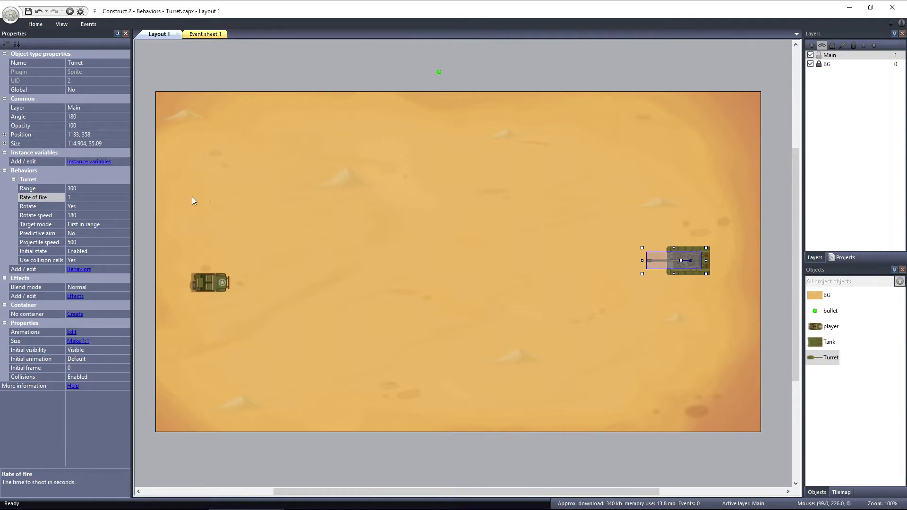
click(29, 206)
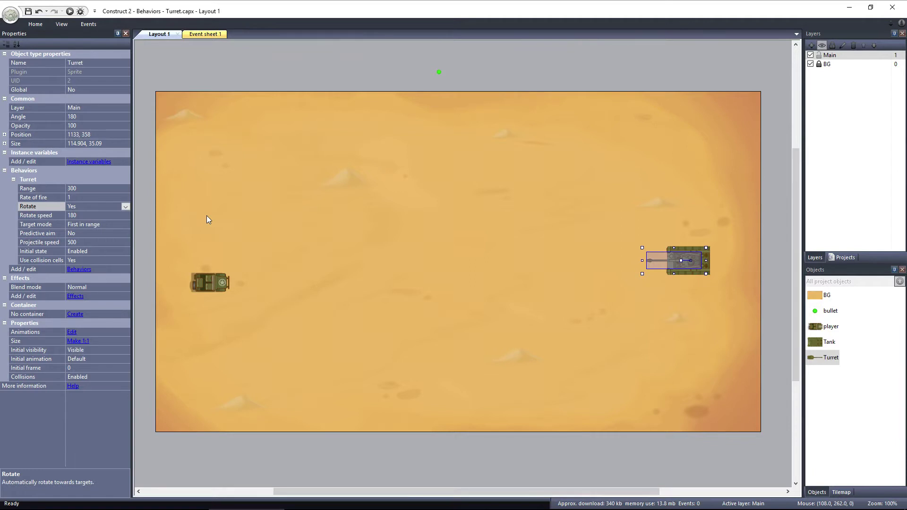
click(48, 215)
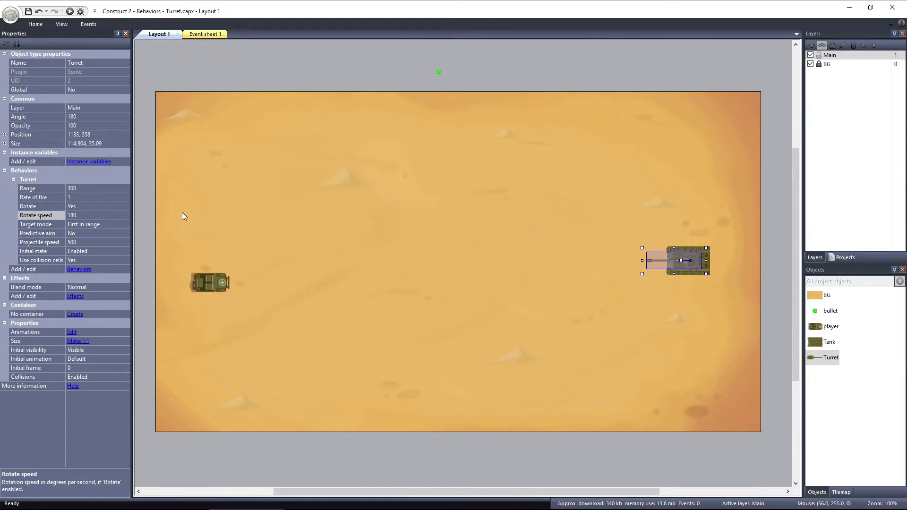
Step: Keep Target mode First in range, review Predictive aim and Projectile speed, then select the bullet
click(57, 225)
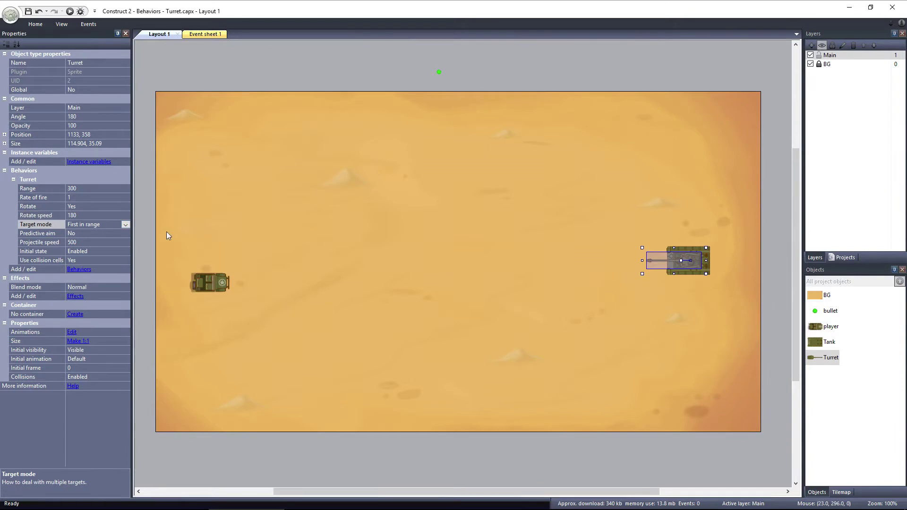
click(126, 225)
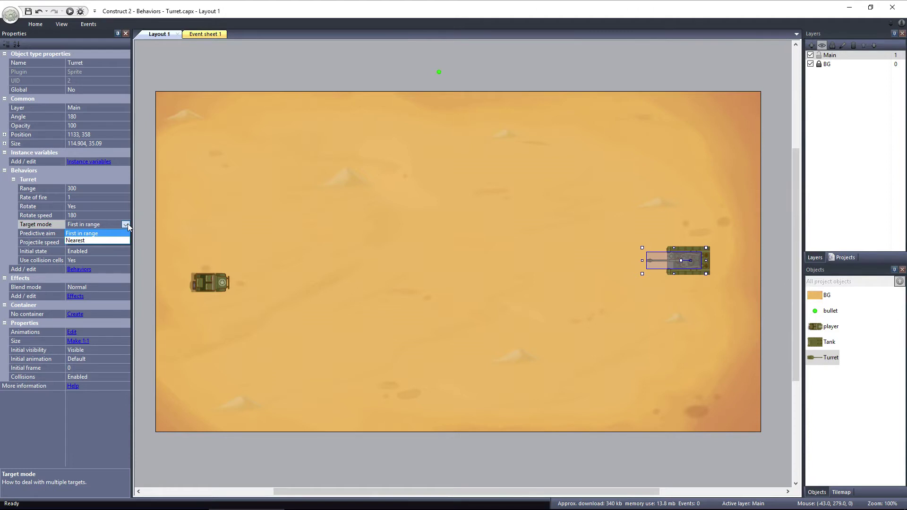
click(140, 223)
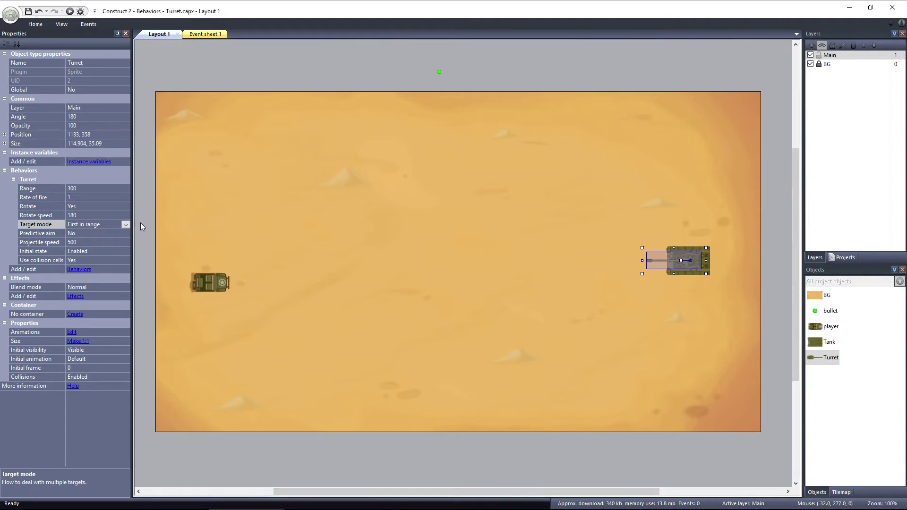
click(56, 234)
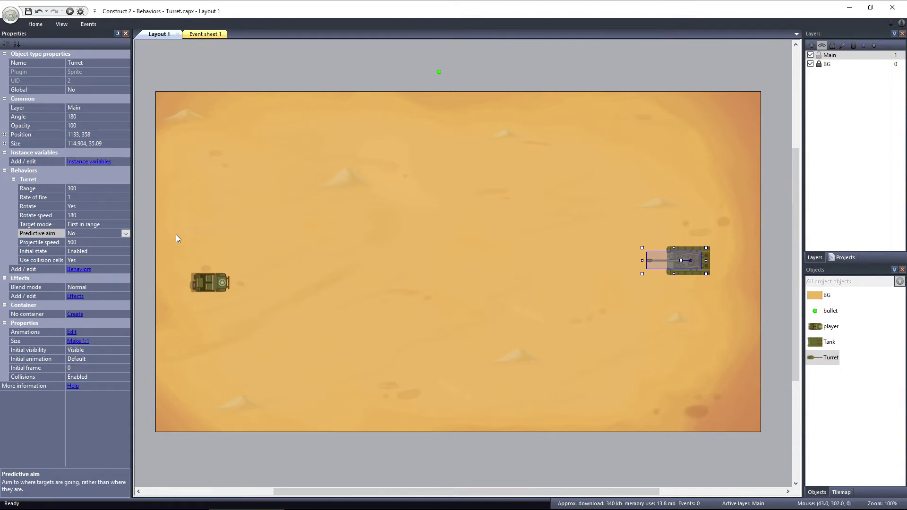
key(Down)
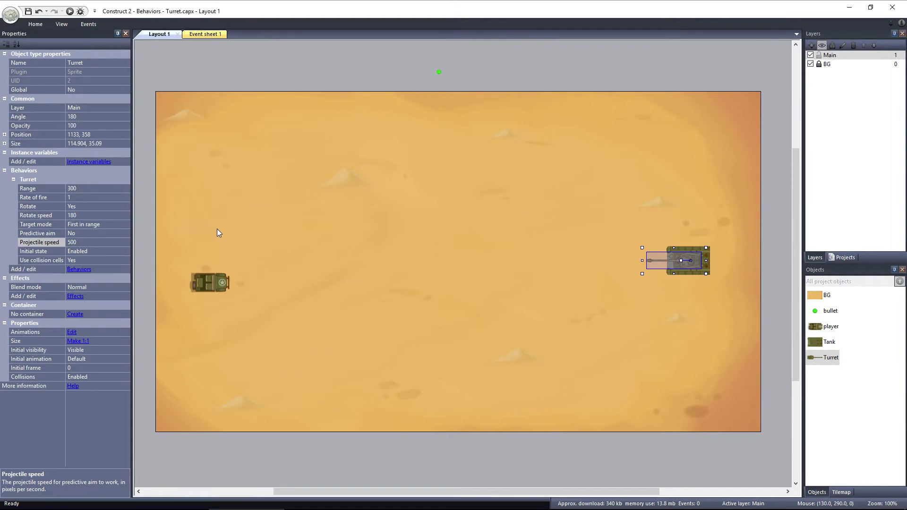
click(439, 72)
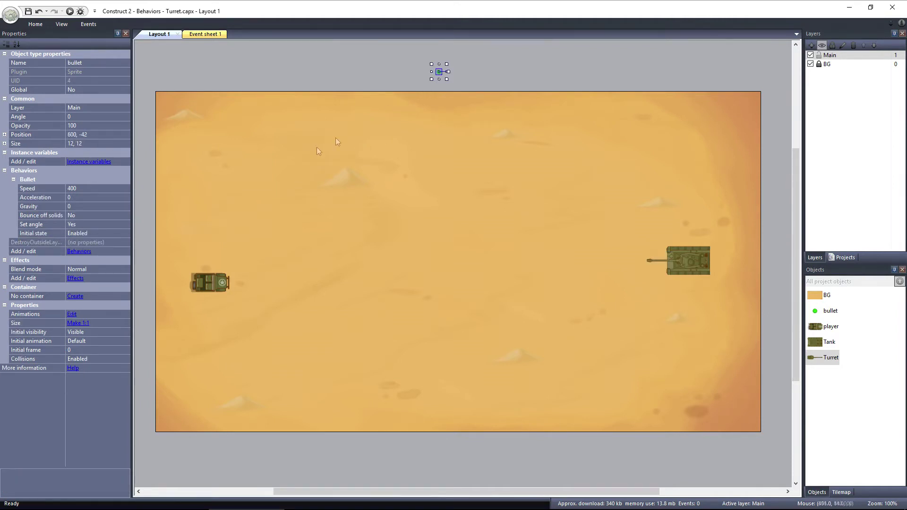
Step: Match the Turret's Projectile speed to the bullet's speed of 400 and launch the preview
click(41, 188)
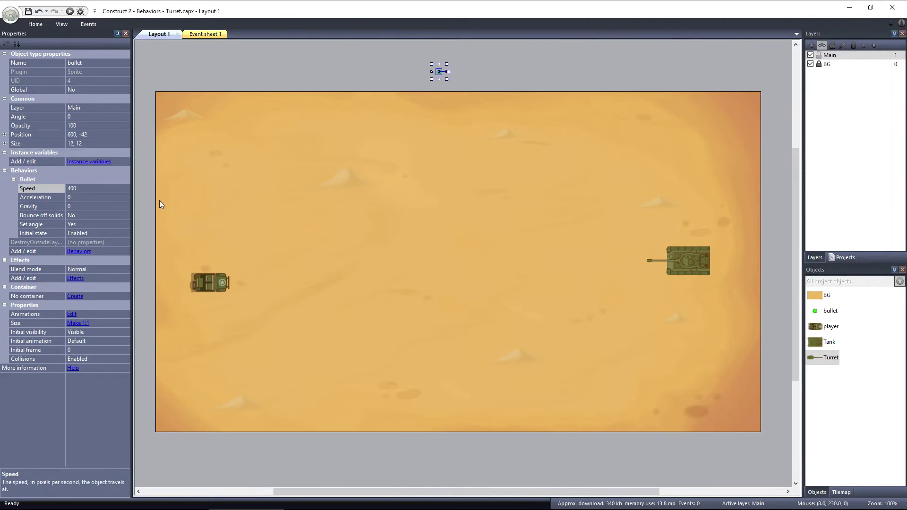
click(687, 262)
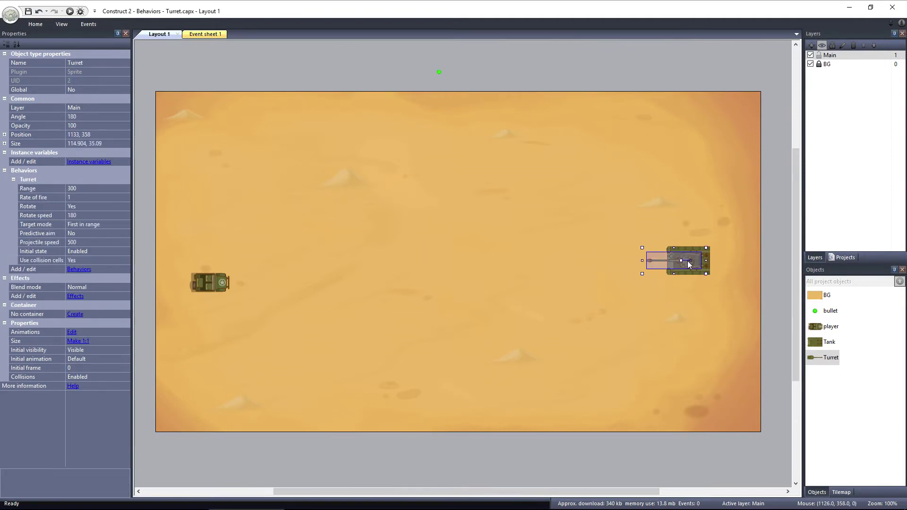
click(110, 242)
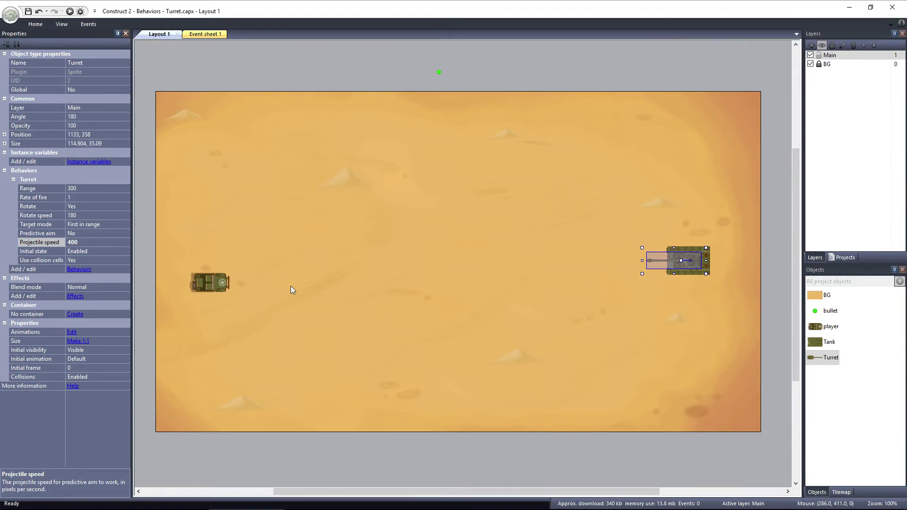
click(70, 12)
Step: Drive the jeep up and to the right across the desert toward the tank
key(Up)
key(Left)
key(Right)
key(Left)
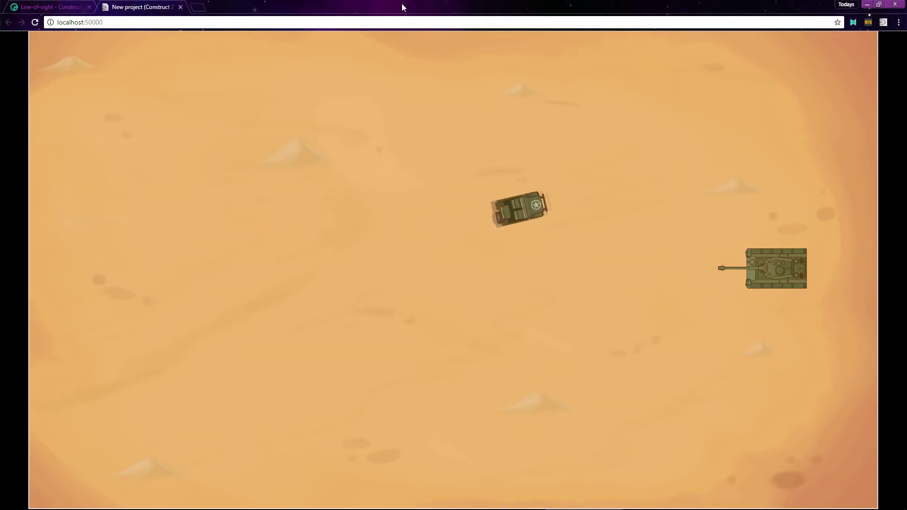
key(Right)
key(Right)
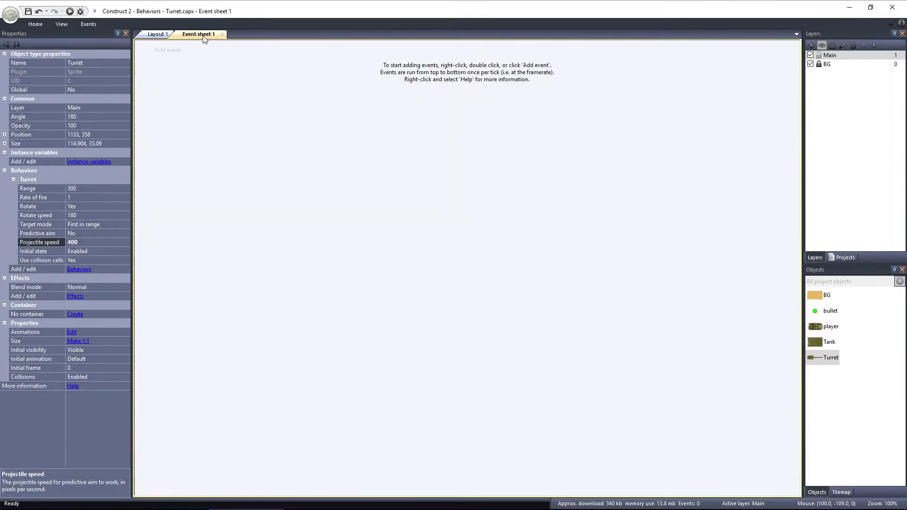
Step: Add event: On start of layout, Turret adds player as target; then edit the Turret's Range
click(175, 52)
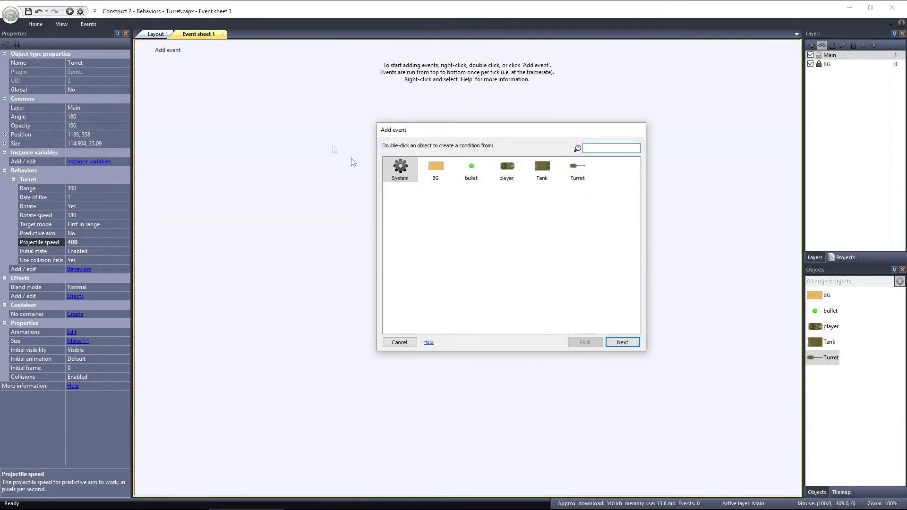
double_click(400, 171)
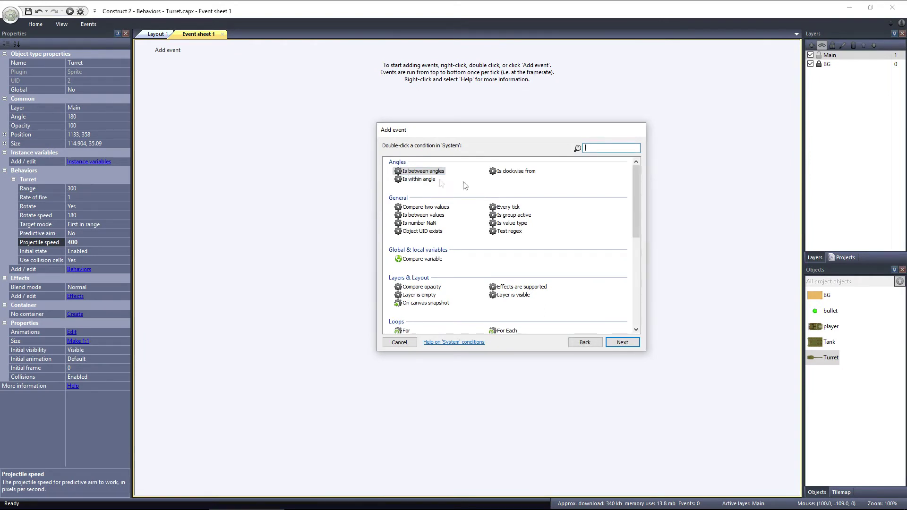
drag(634, 192, 641, 281)
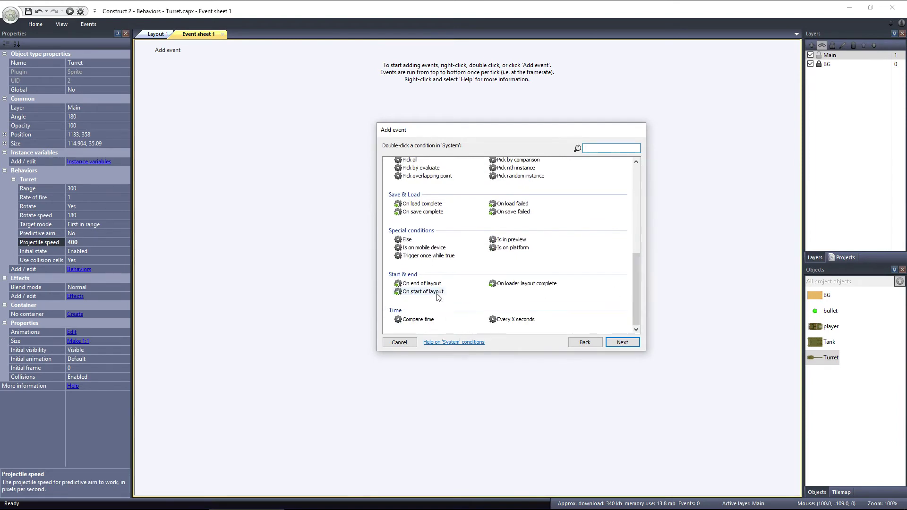
double_click(424, 291)
click(287, 51)
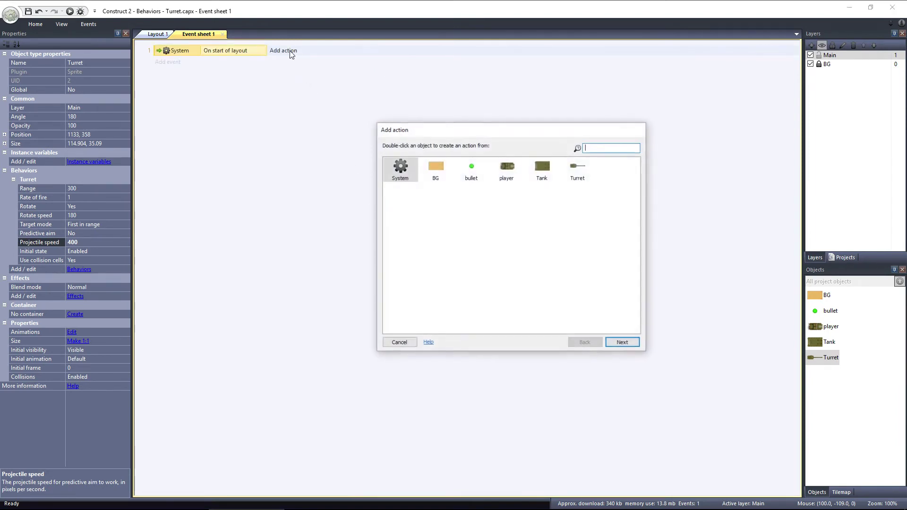
double_click(579, 174)
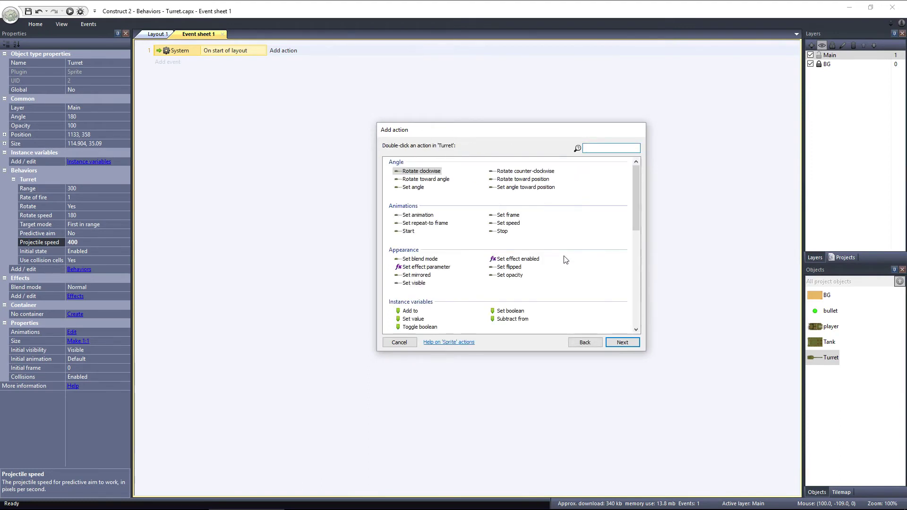
scroll(565, 259, down, 2)
scroll(565, 260, down, 2)
scroll(565, 258, down, 2)
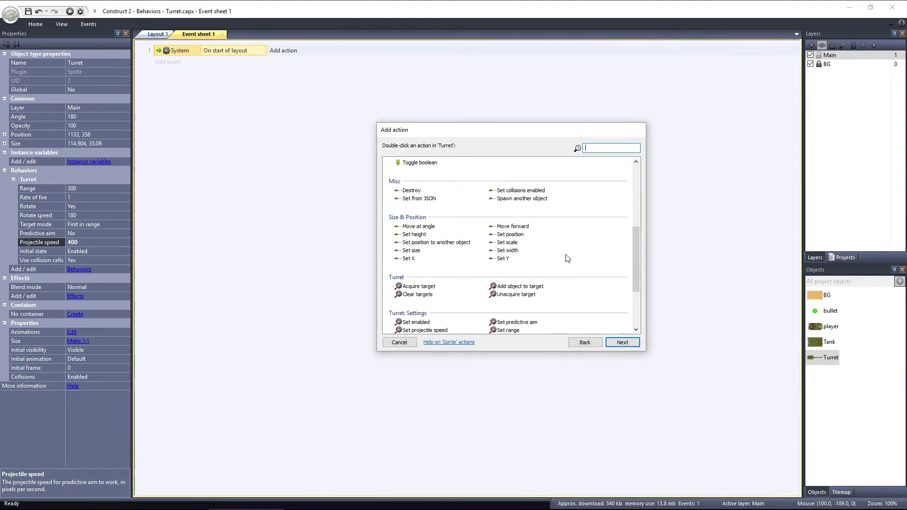
scroll(566, 258, down, 2)
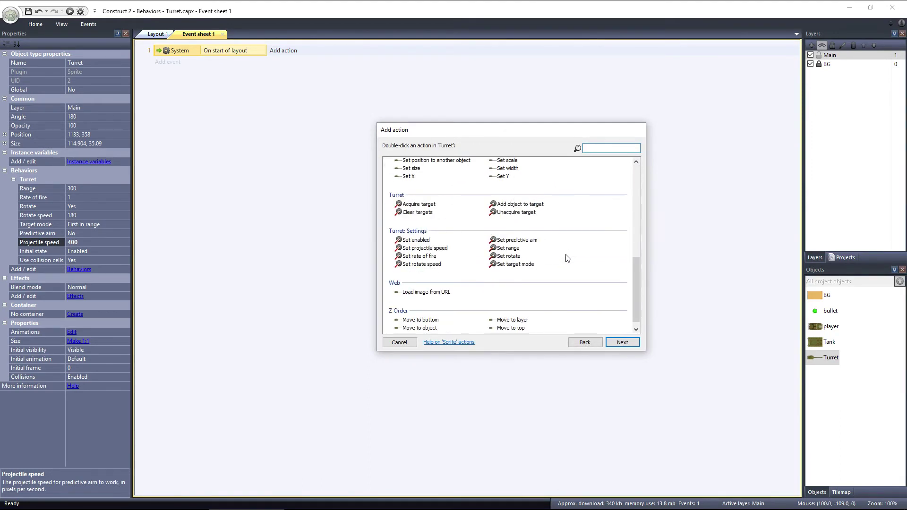
double_click(540, 206)
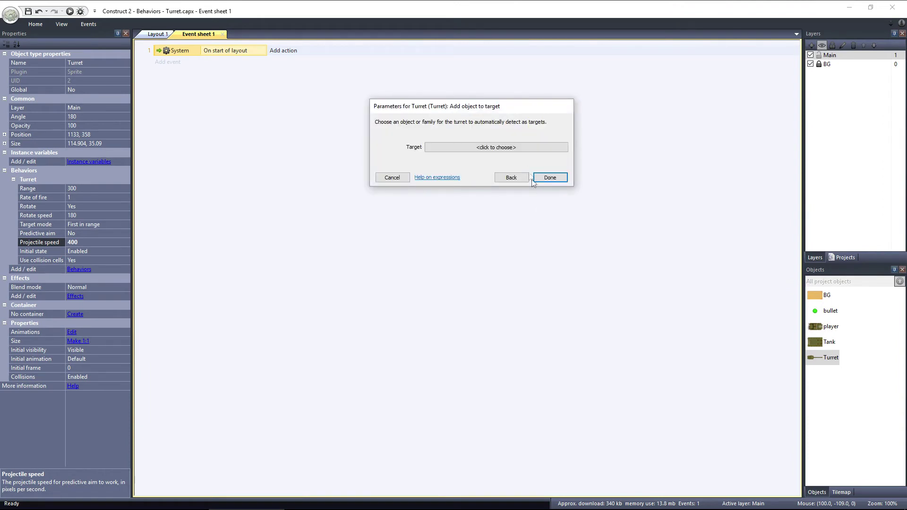
click(516, 146)
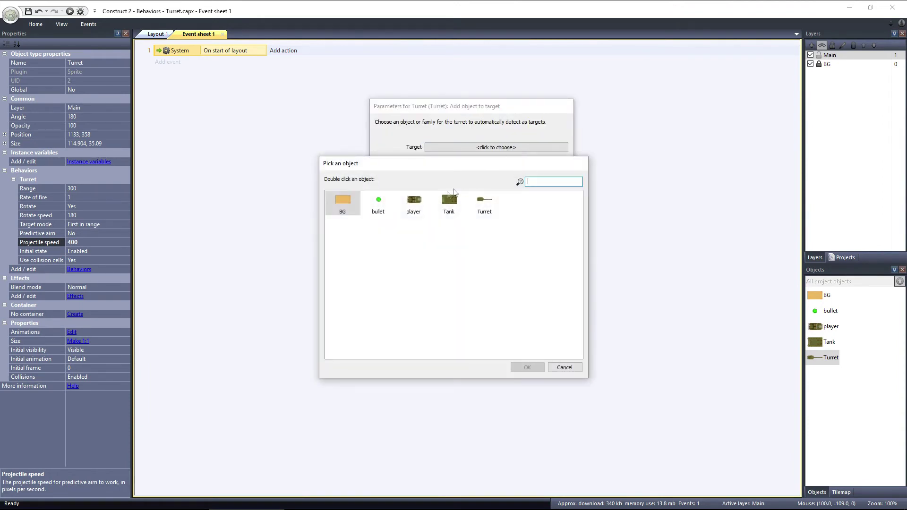
double_click(414, 202)
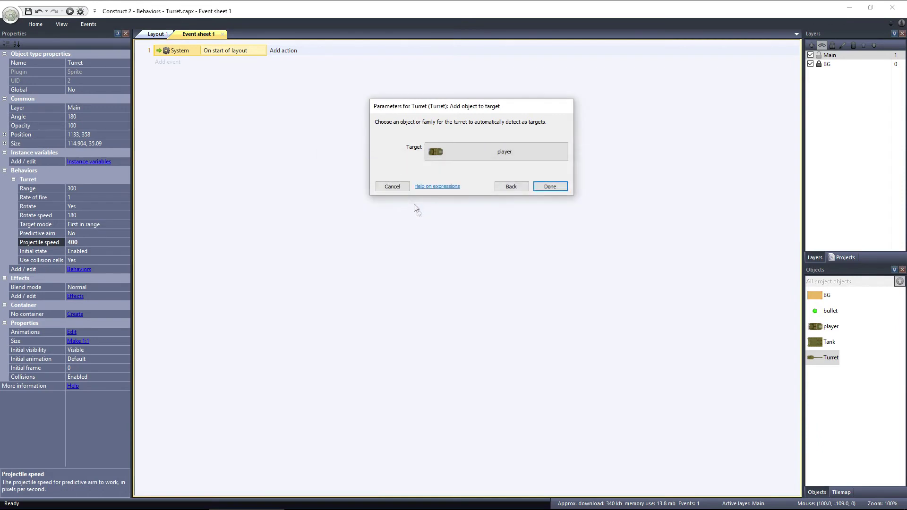
click(549, 188)
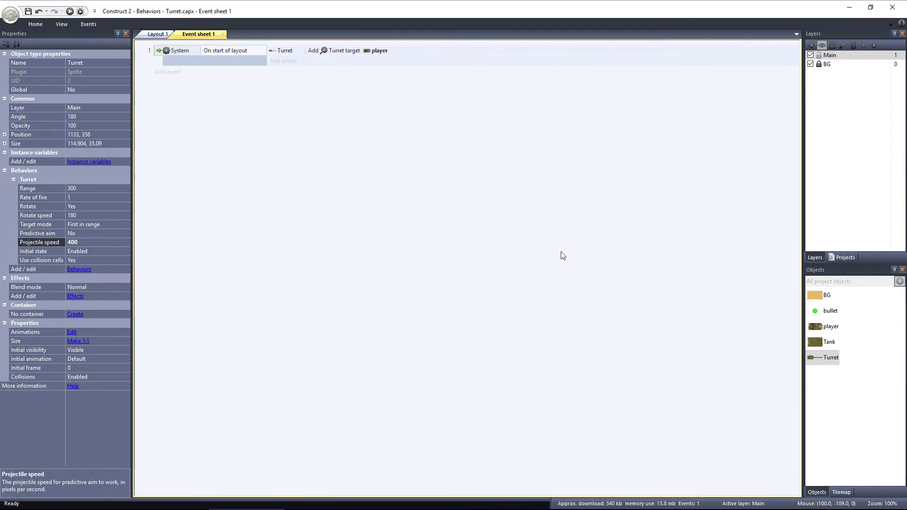
click(92, 188)
text(600)
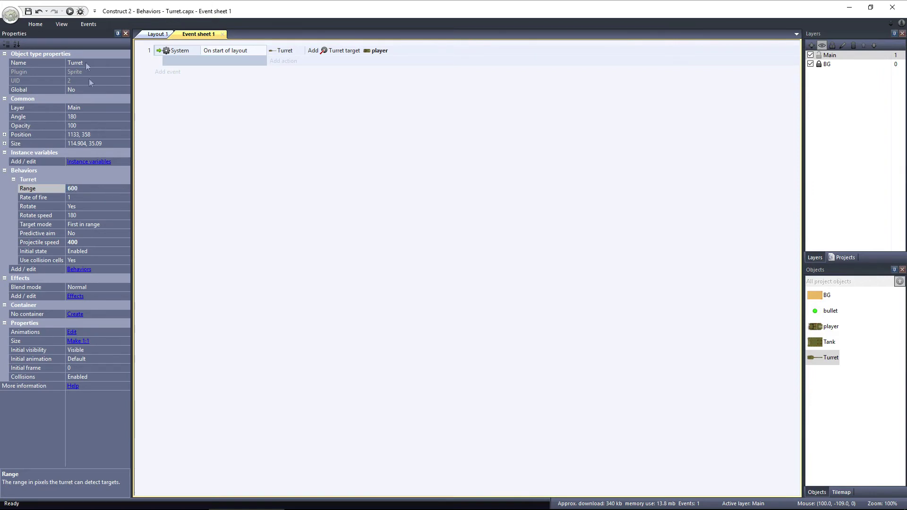
Step: Preview again with range 600 and drive the jeep; the turret swivels to aim at it
click(70, 11)
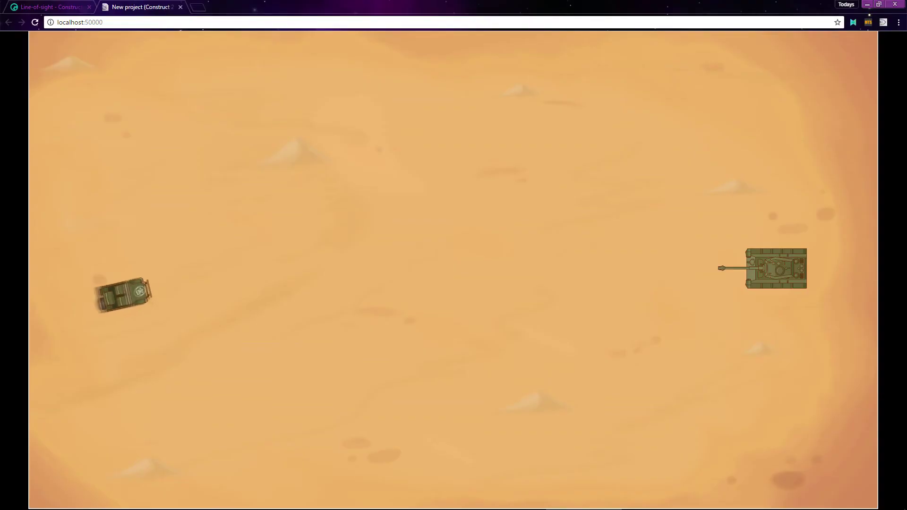
key(Up)
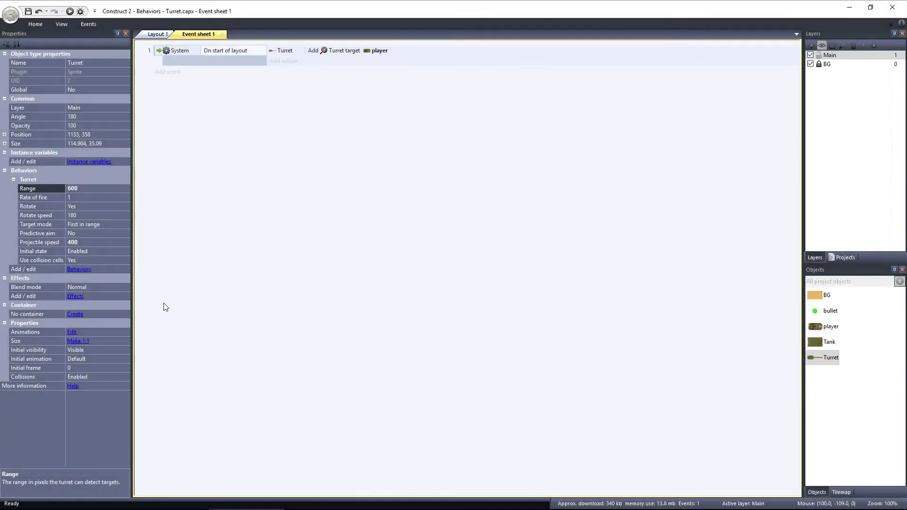
Step: Add event: when the Turret shoots, spawn another object — the bullet
click(170, 74)
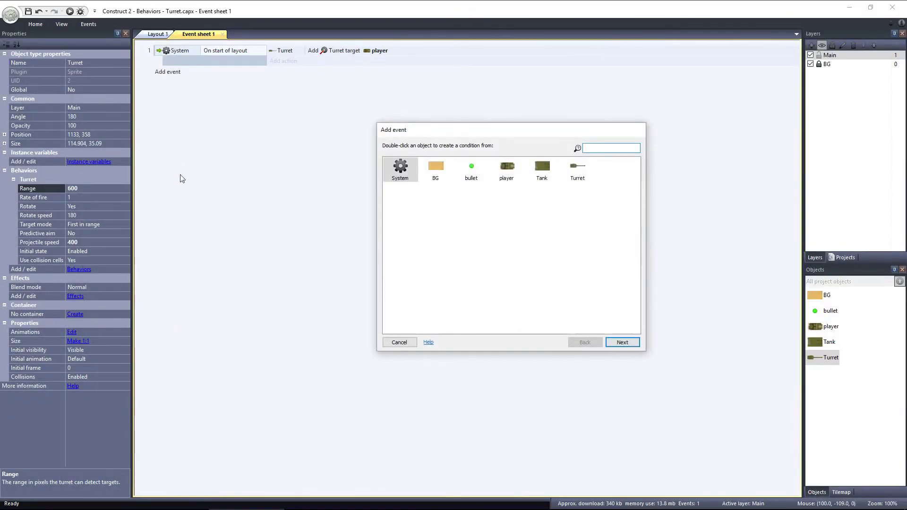
double_click(577, 172)
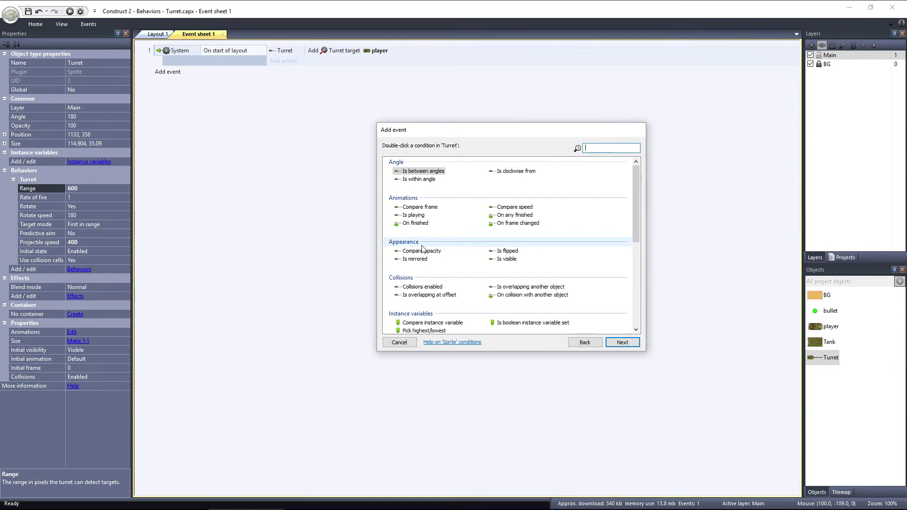
scroll(422, 249, down, 1)
scroll(425, 250, down, 4)
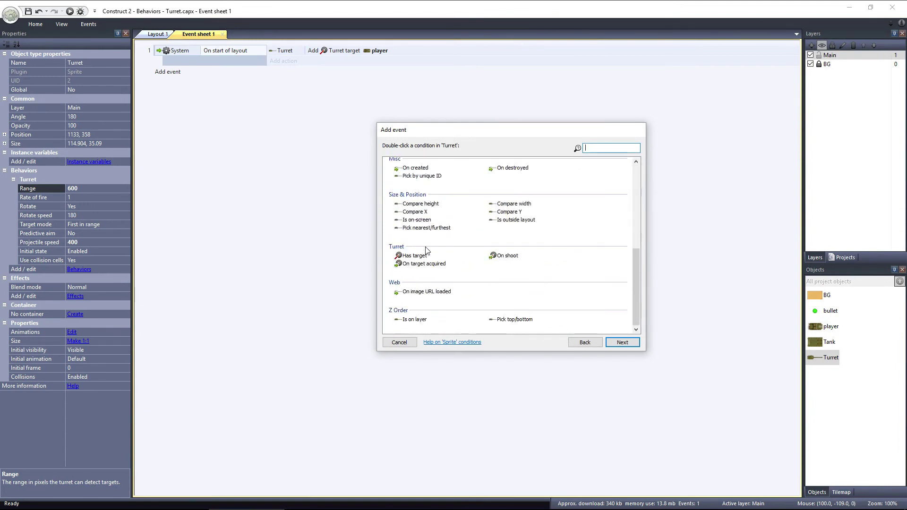
double_click(506, 256)
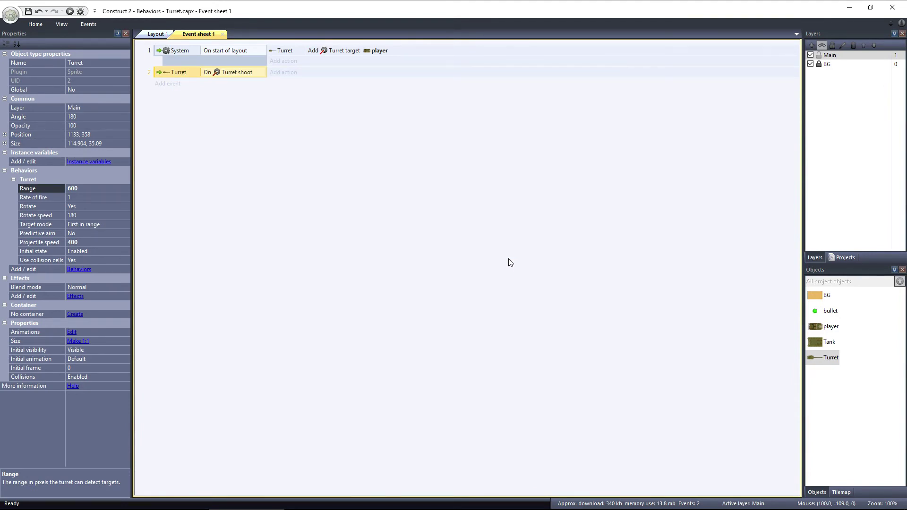
click(286, 73)
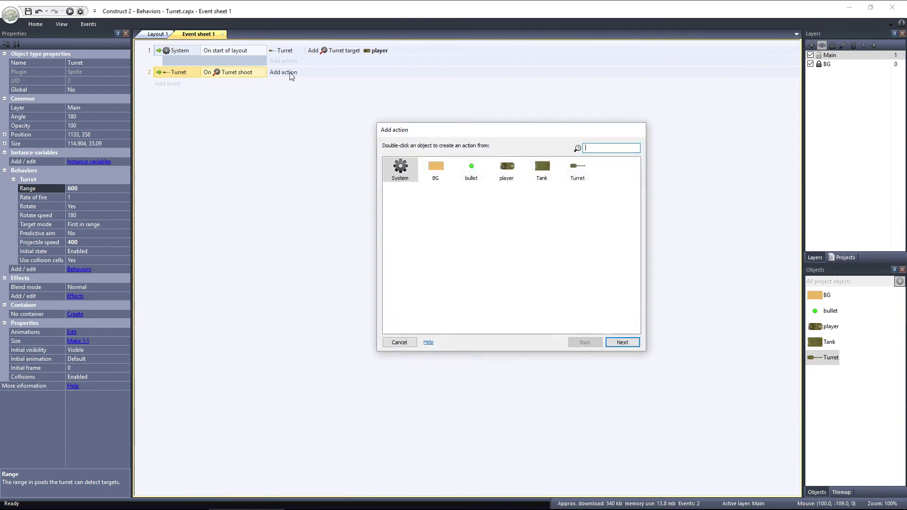
double_click(577, 174)
scroll(591, 266, down, 3)
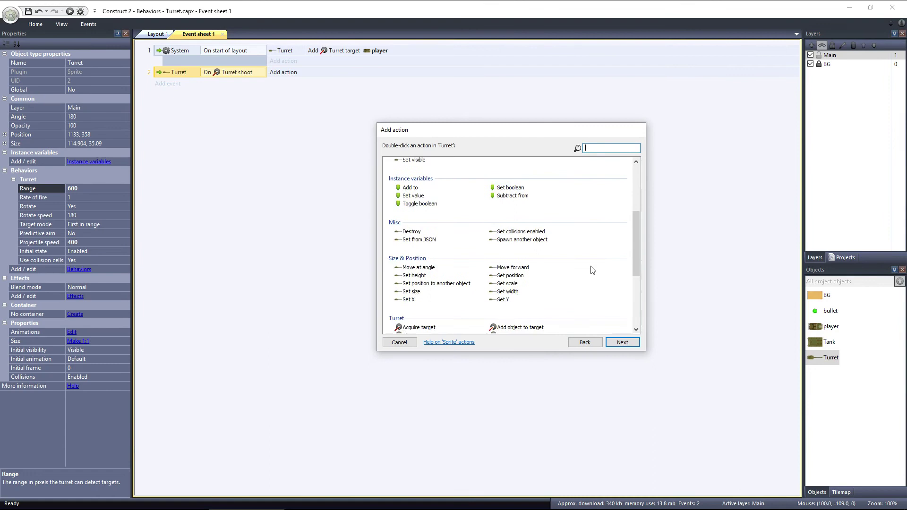
double_click(533, 241)
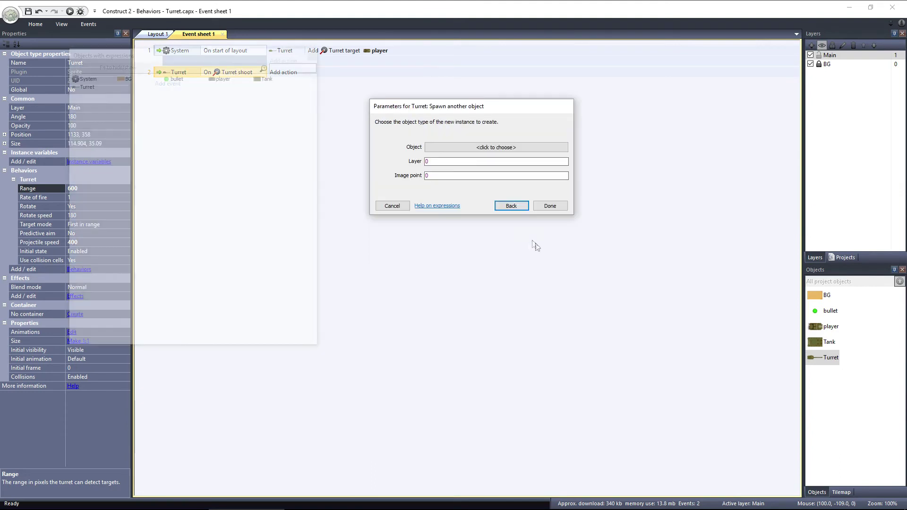
click(514, 149)
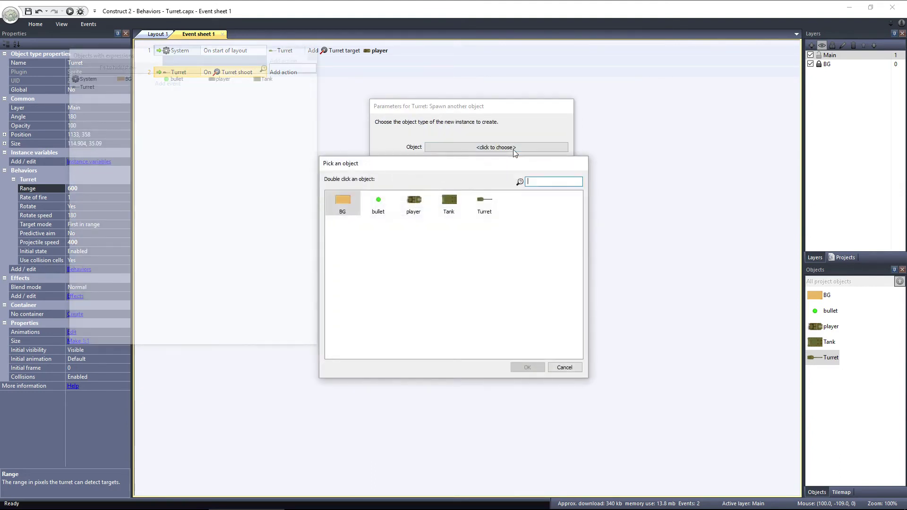
double_click(377, 203)
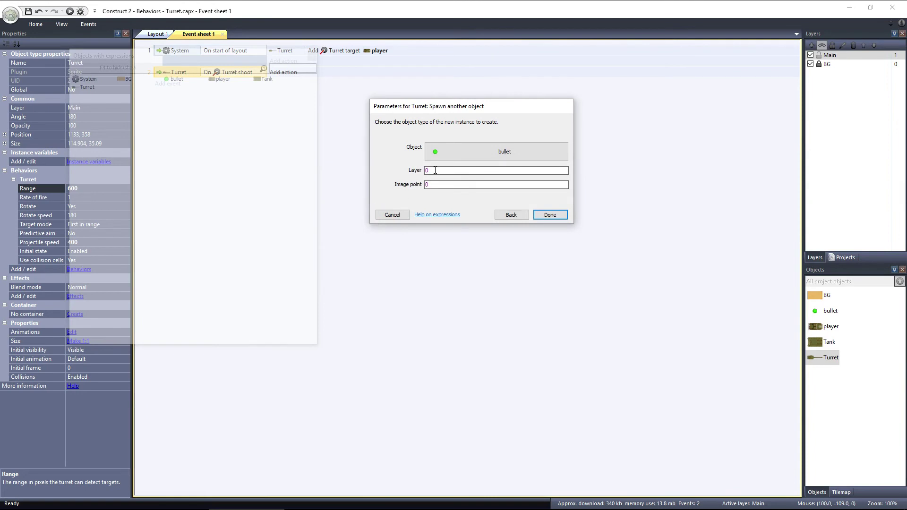
Step: Spawn the bullet on layer 1 from image point 1, then reopen the Turret's image
click(429, 172)
click(438, 184)
text(1)
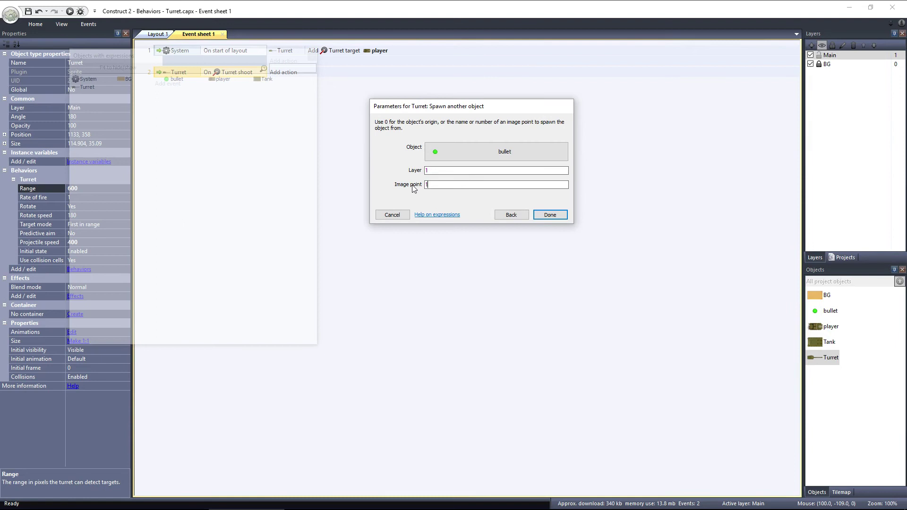
click(550, 215)
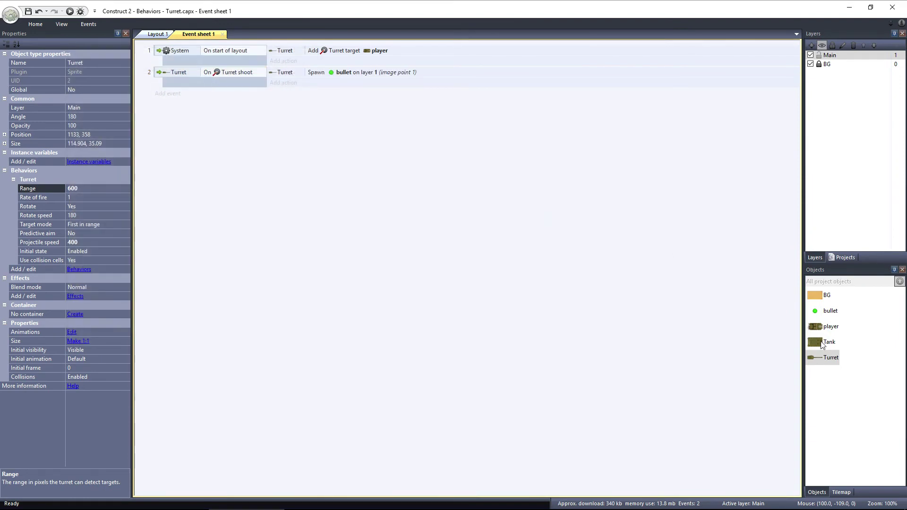
double_click(834, 358)
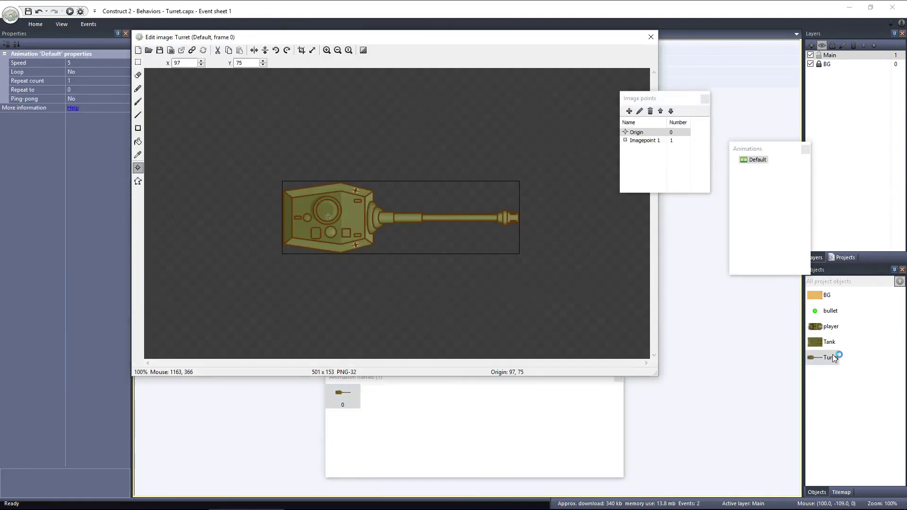
Step: Verify image point 1 sits at the barrel tip (497, 76) and leave the image editor
click(663, 141)
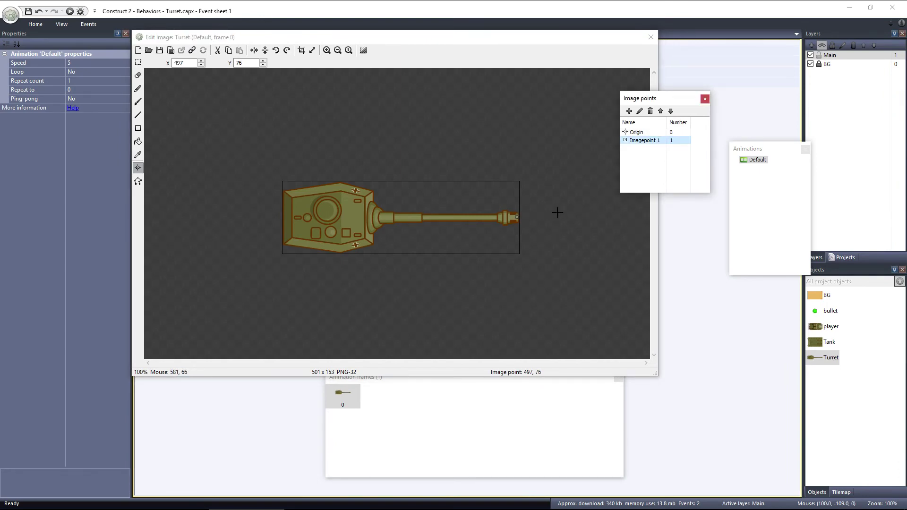
click(651, 37)
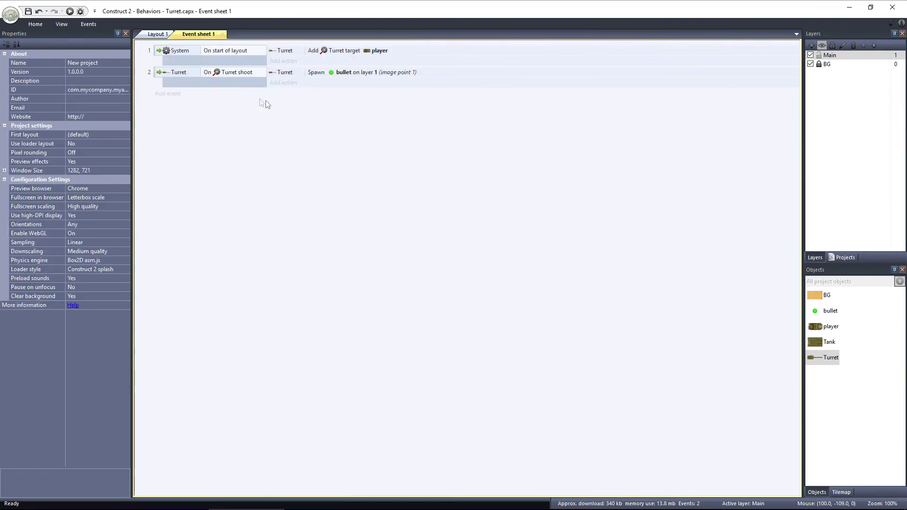
Step: Add a bullet 'On collision with player' condition as event 3
click(178, 94)
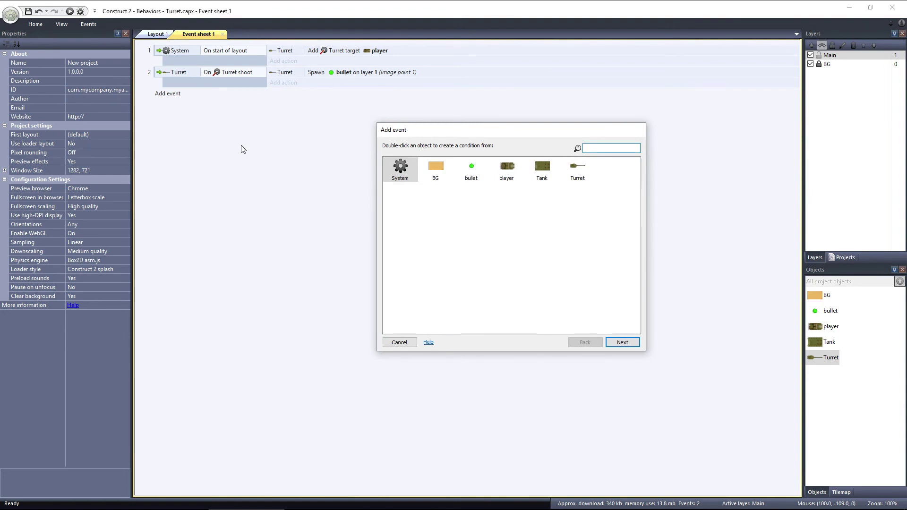
double_click(470, 170)
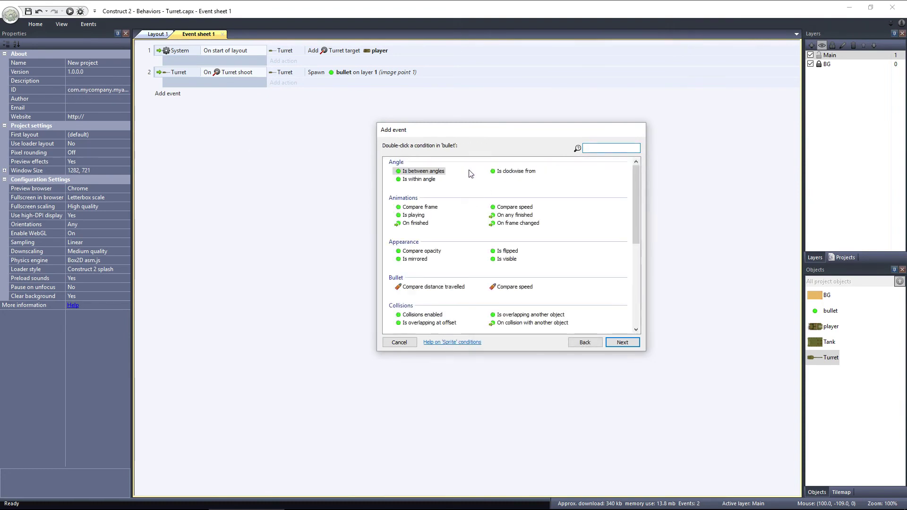
scroll(533, 219, down, 3)
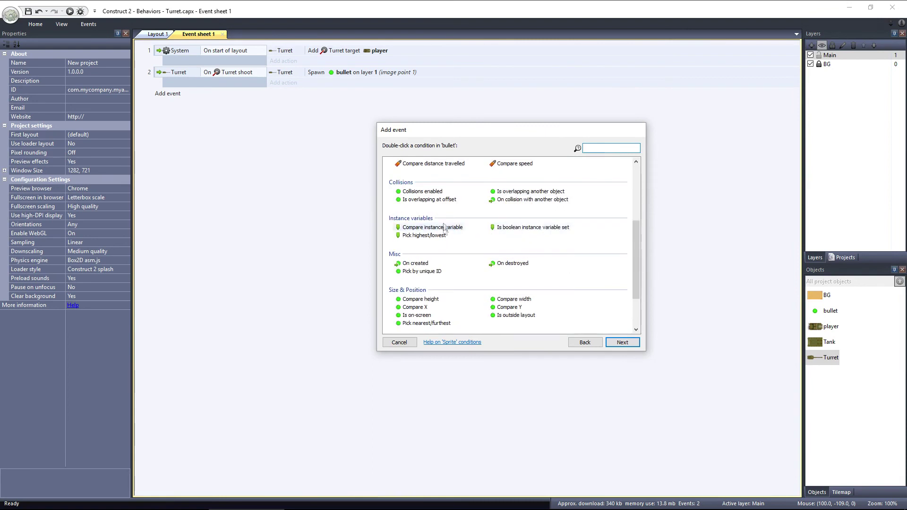
double_click(498, 199)
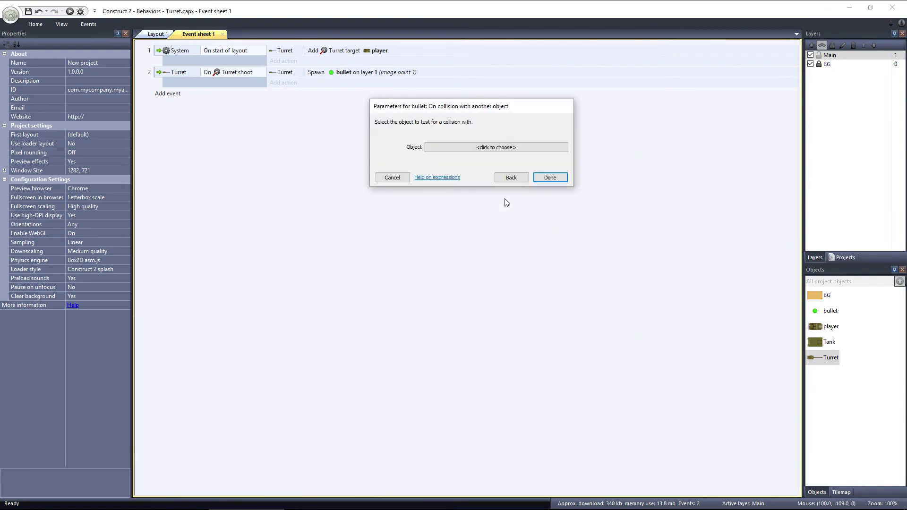
click(496, 149)
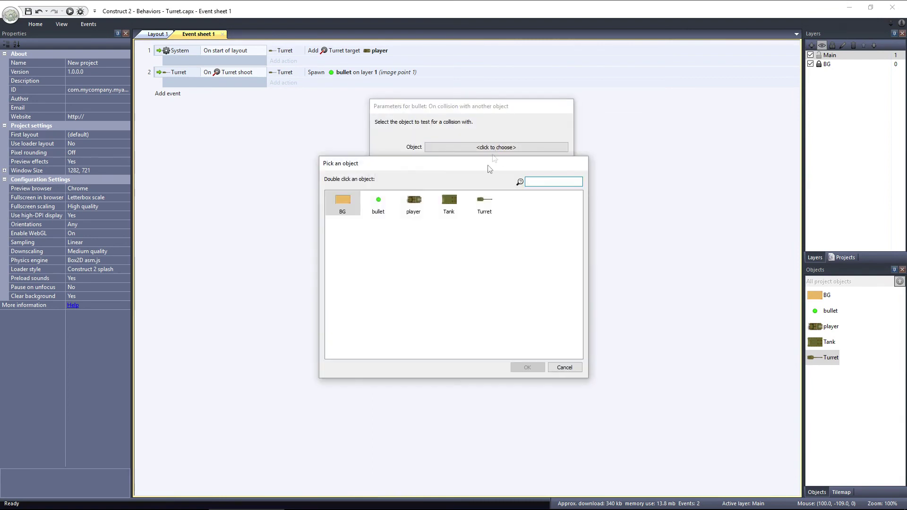
double_click(413, 201)
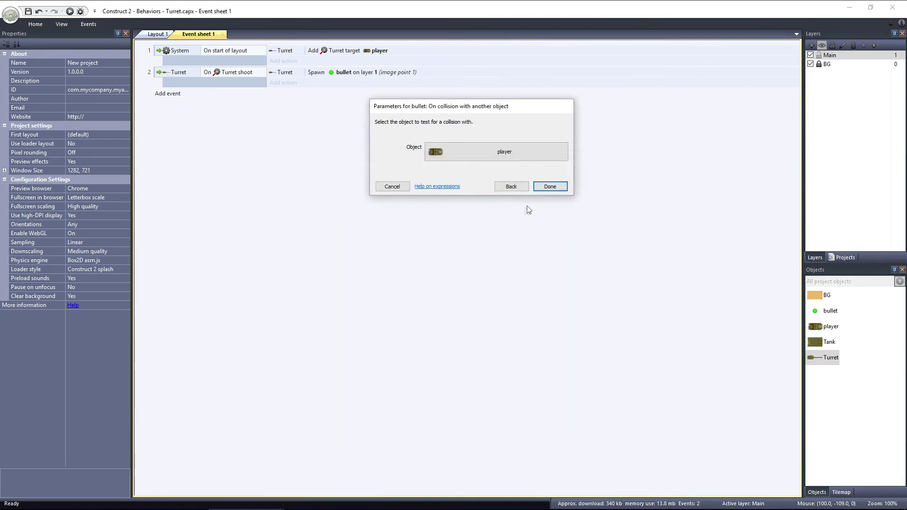
click(546, 187)
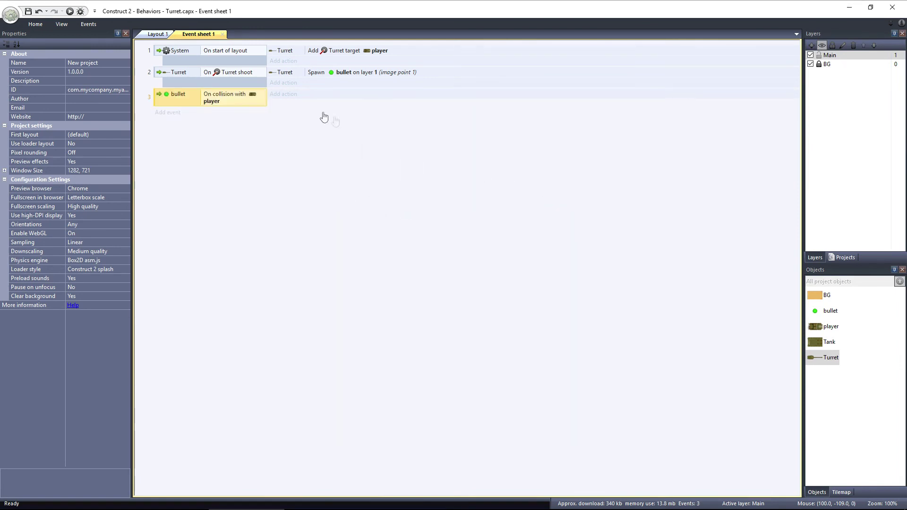
Step: Make the colliding bullet destroy itself, then launch the layout preview
click(283, 94)
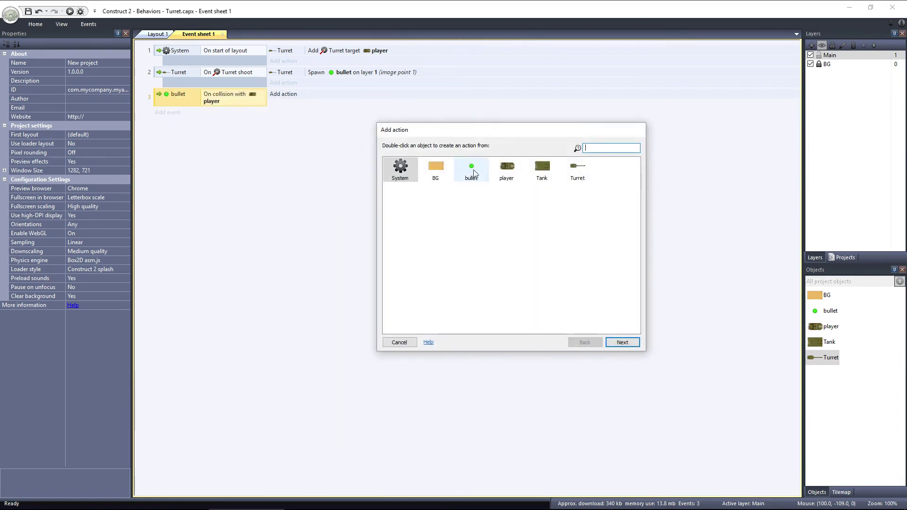
double_click(472, 172)
scroll(483, 194, down, 3)
scroll(484, 205, down, 3)
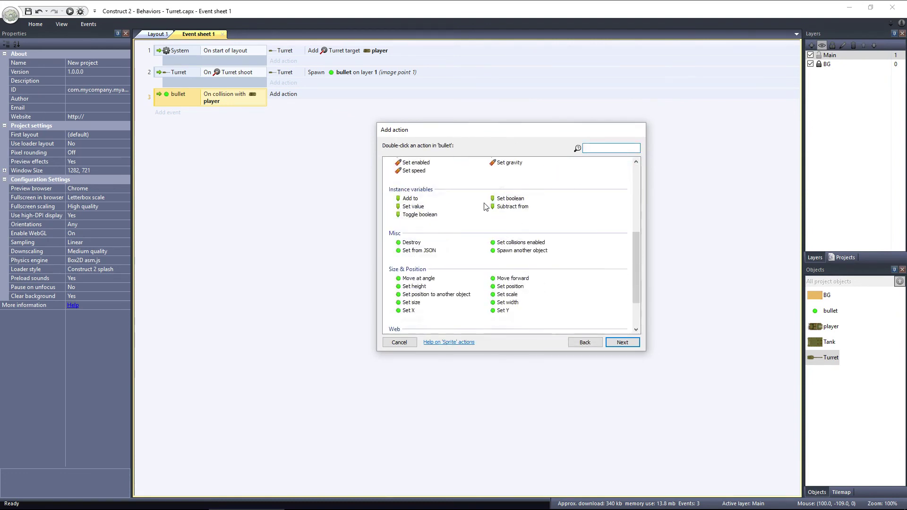
scroll(486, 204, down, 3)
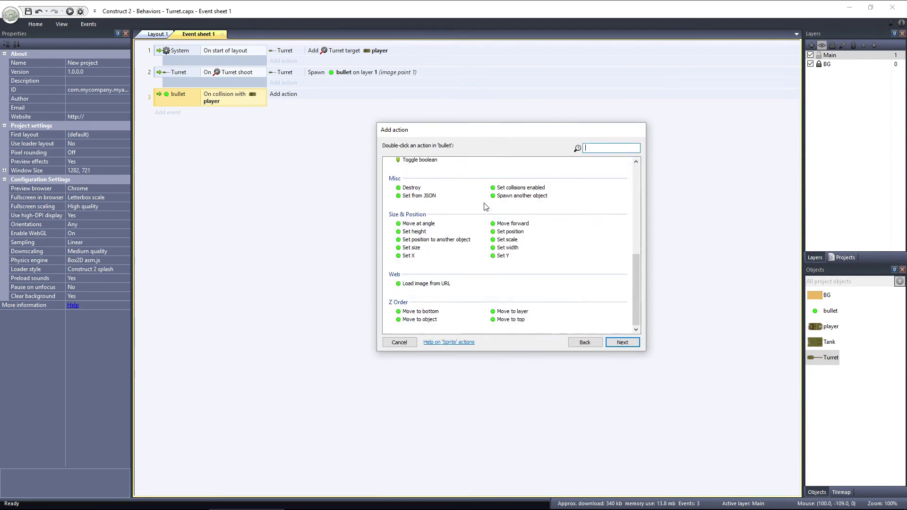
double_click(412, 188)
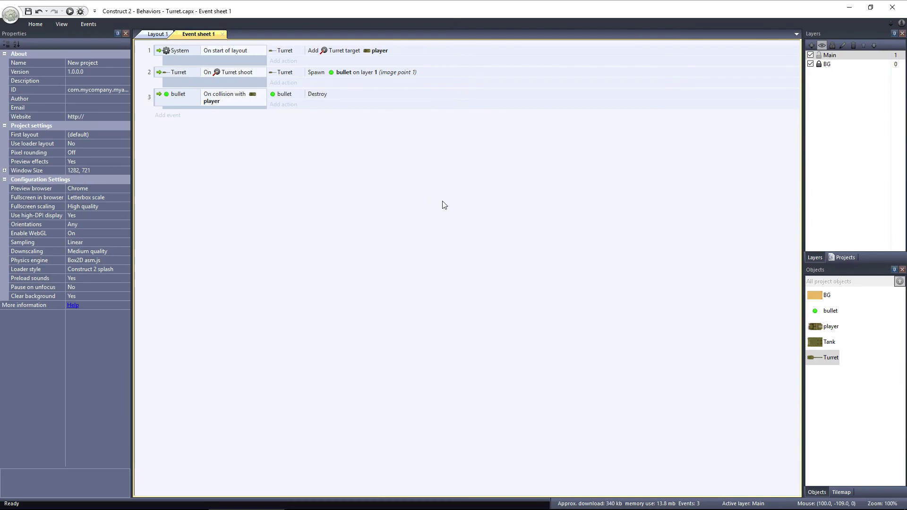
click(70, 12)
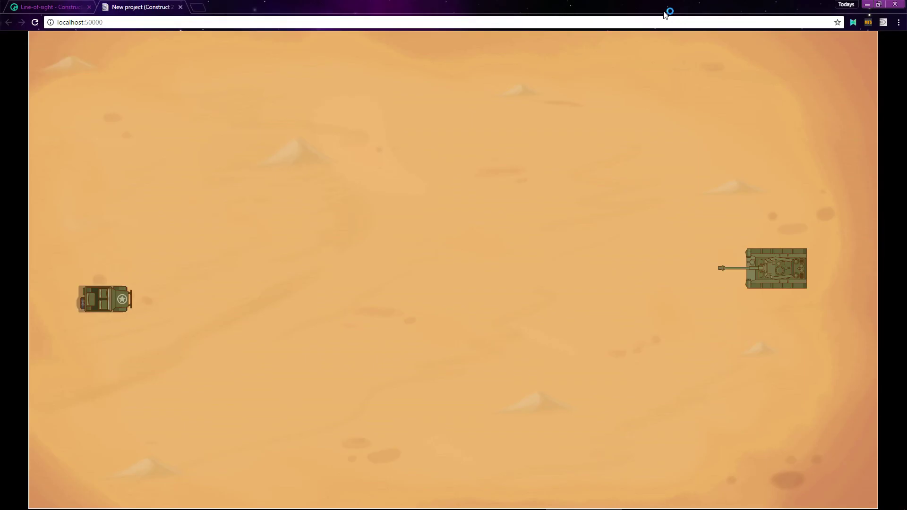
Step: Drive the jeep around the map with the arrow keys while the turret tracks and fires at it
key(Up)
key(Left)
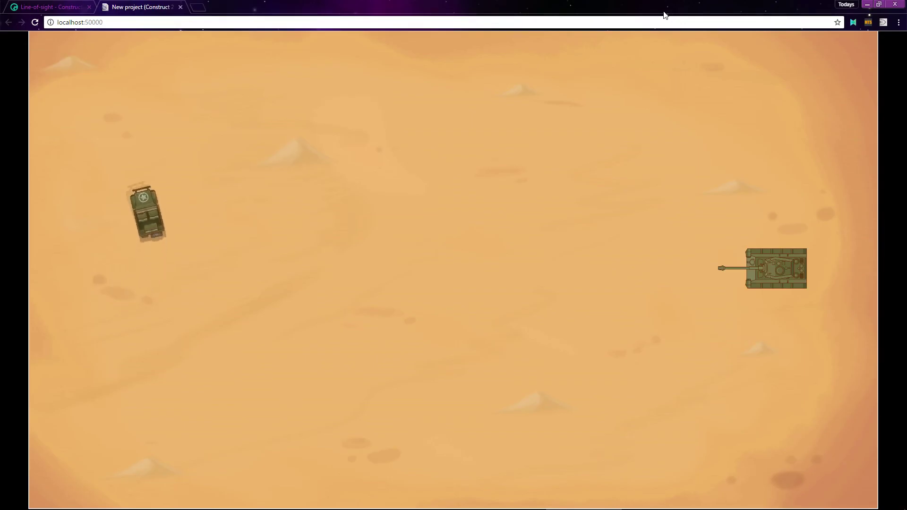
key(Right)
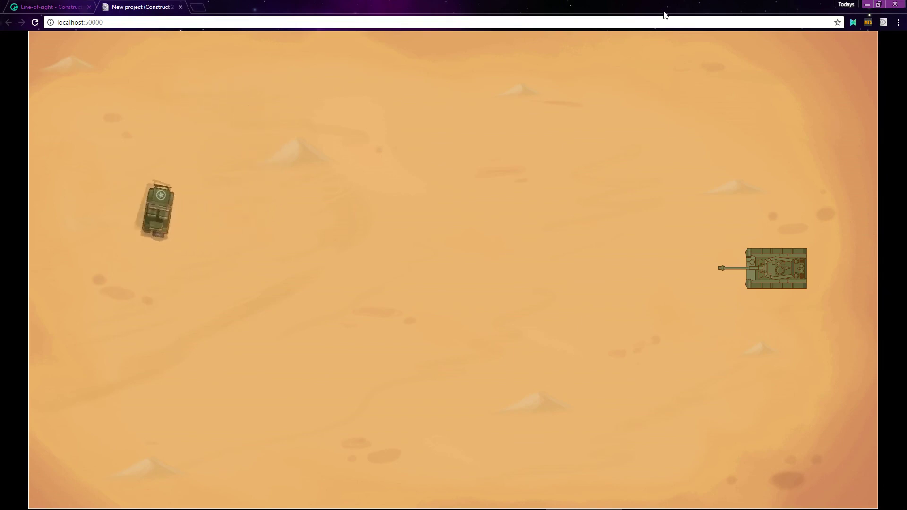
key(Left)
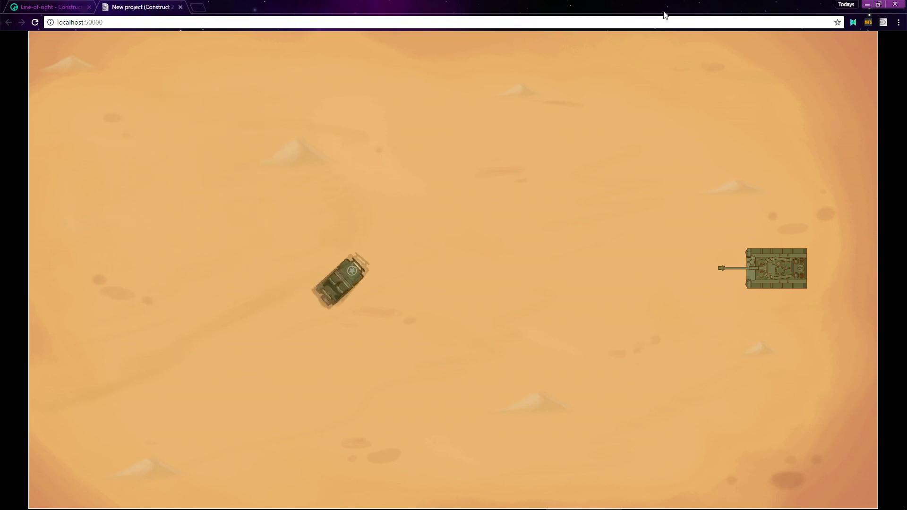
key(Right)
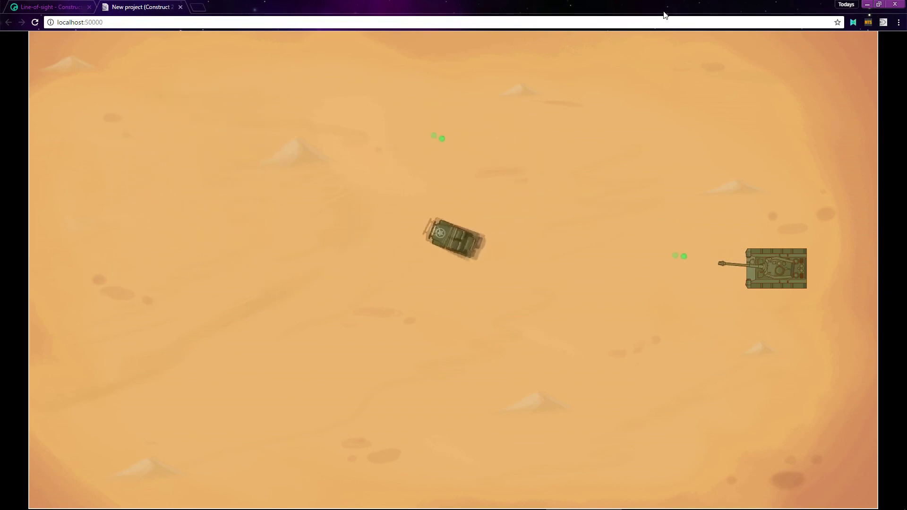
key(Left)
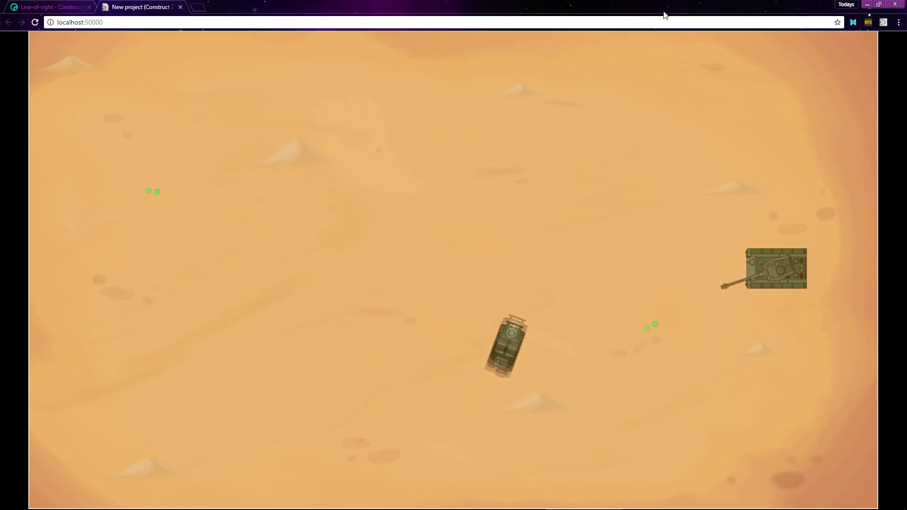
key(Right)
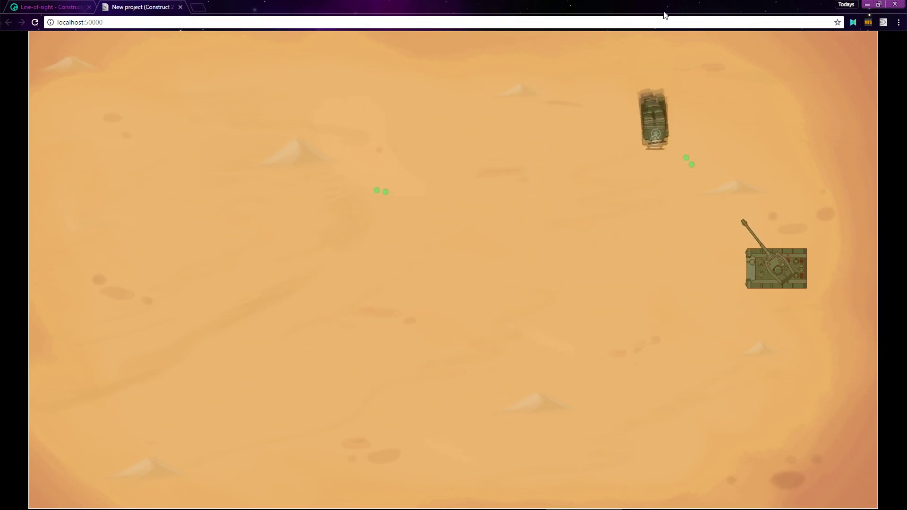
key(Right)
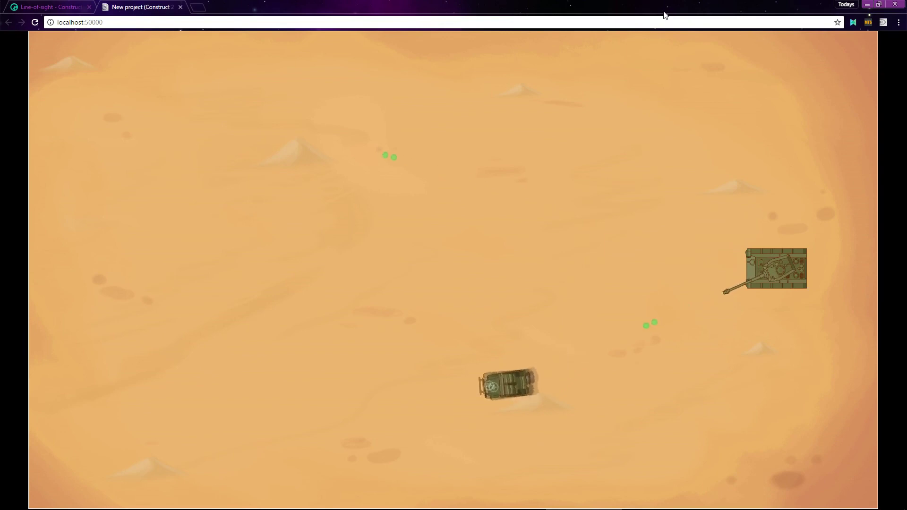
key(Right)
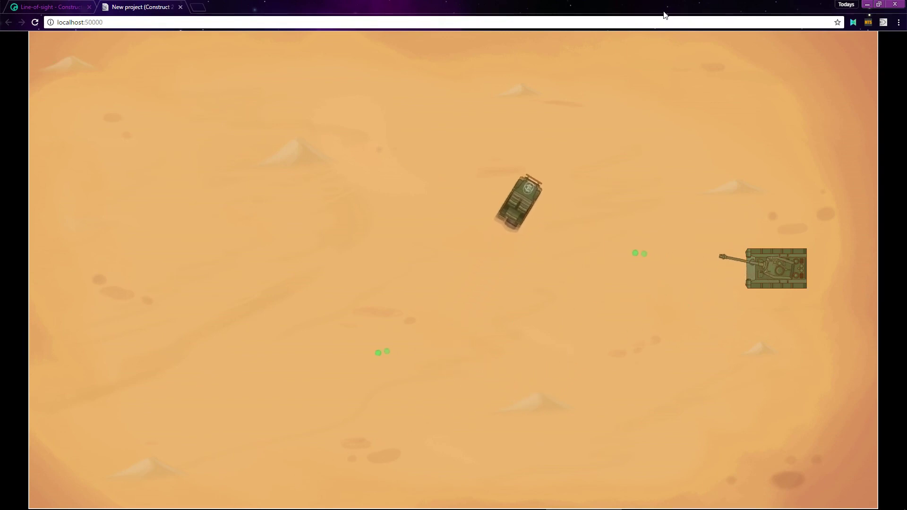
key(Right)
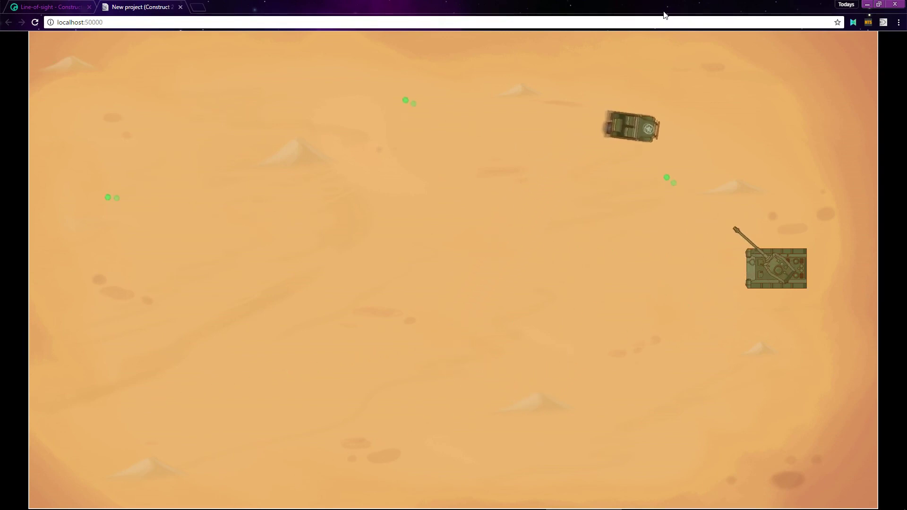
key(Right)
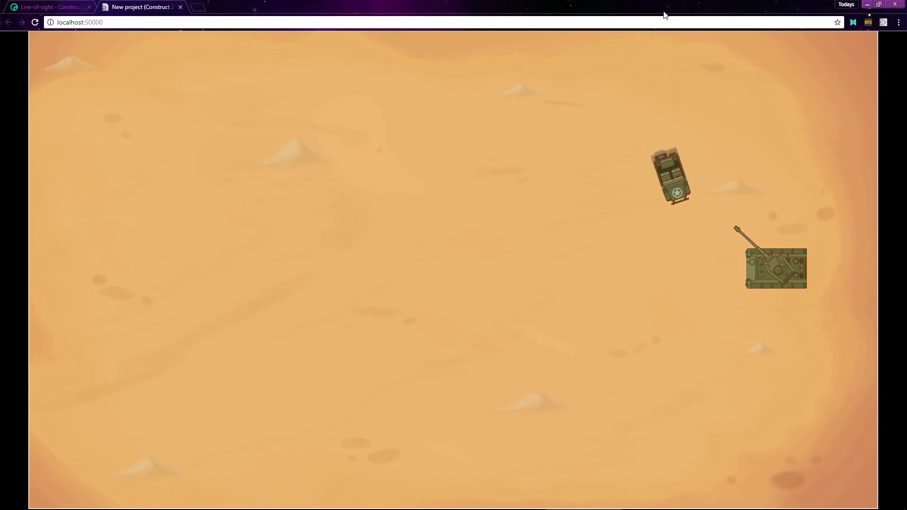